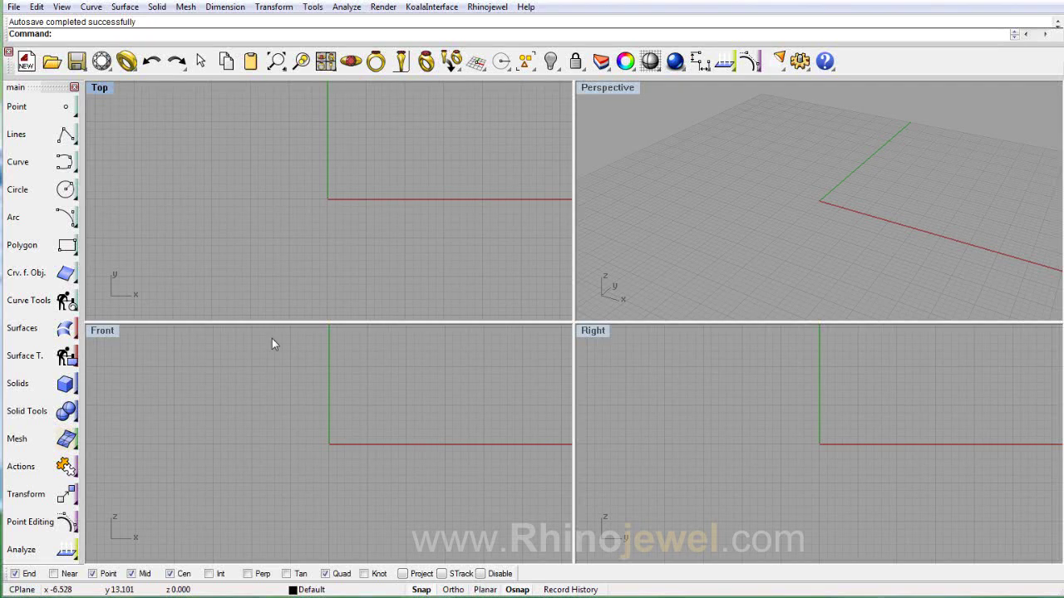
Draw a deformable circle of radius 9 centred on the origin in the Front view
click(73, 195)
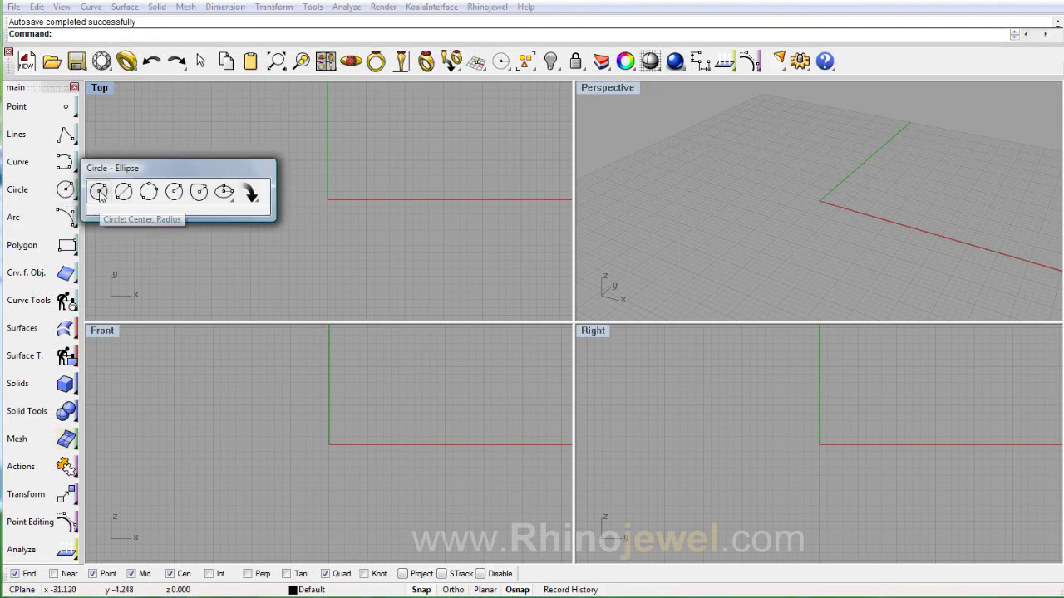
click(99, 192)
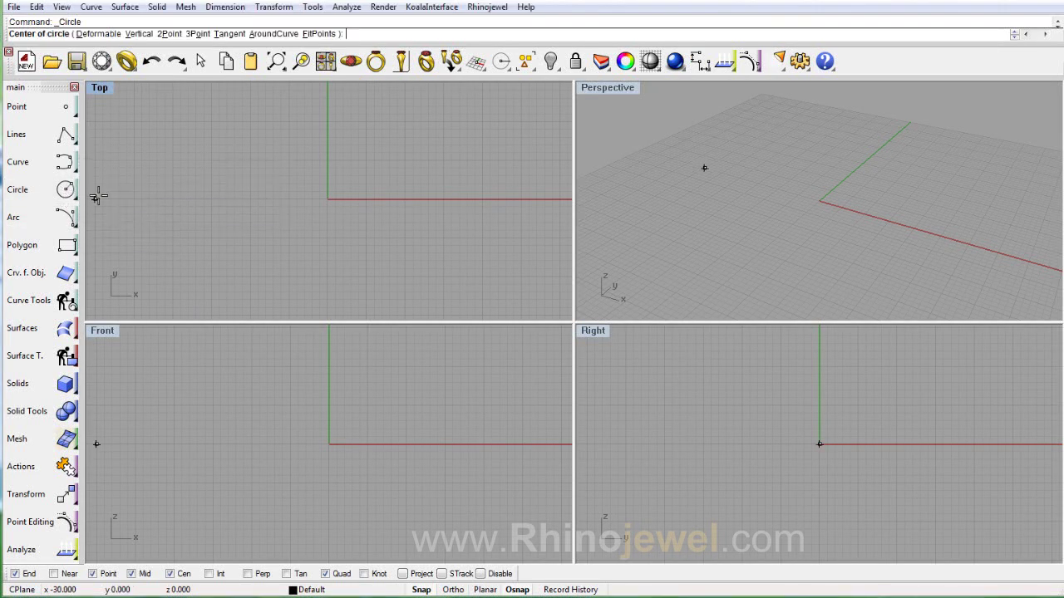
click(99, 34)
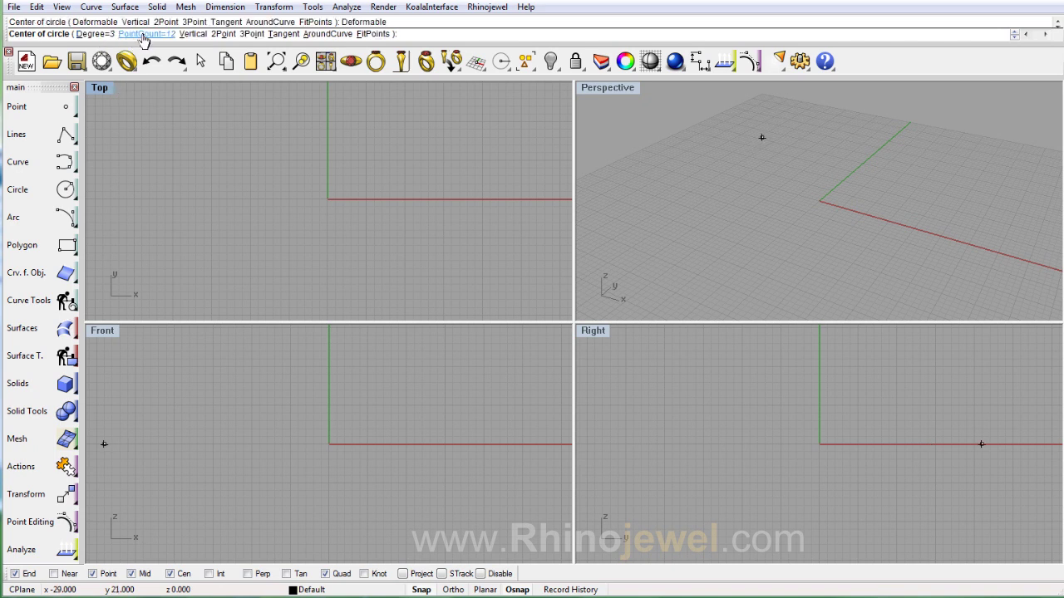
click(330, 444)
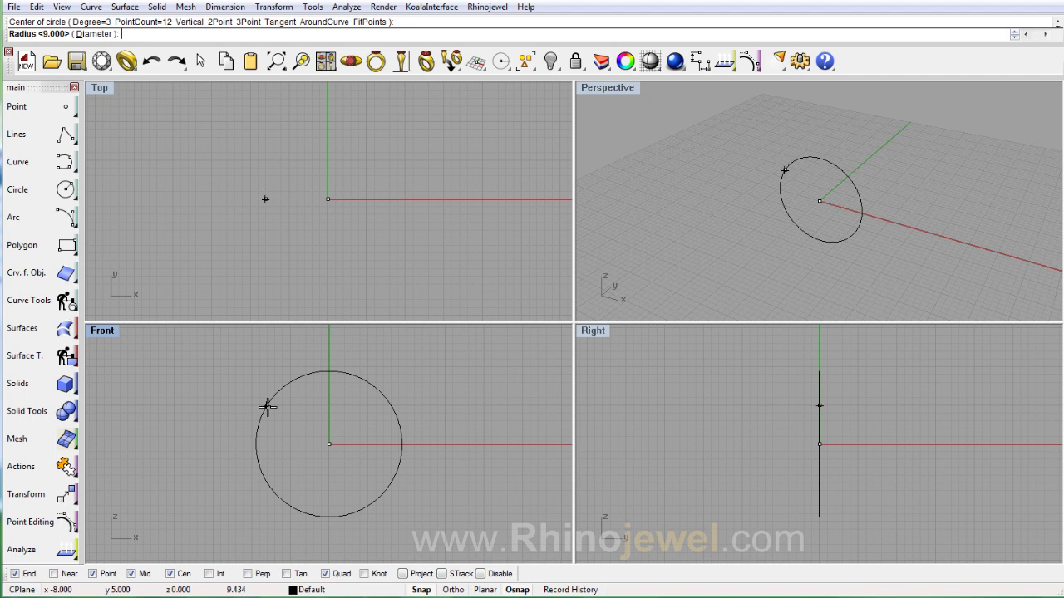
text(9)
key(Return)
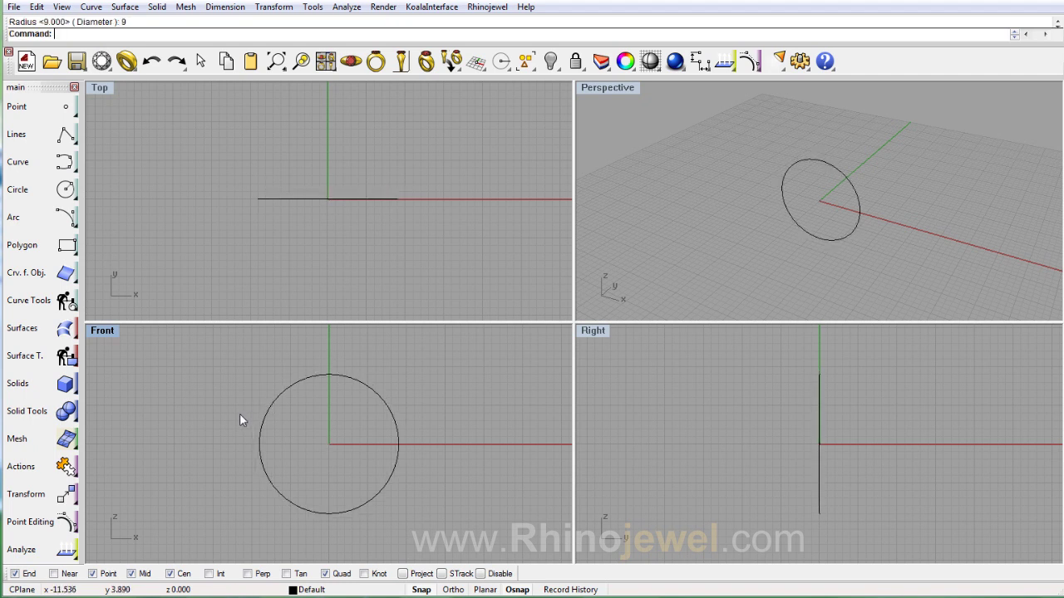
click(73, 249)
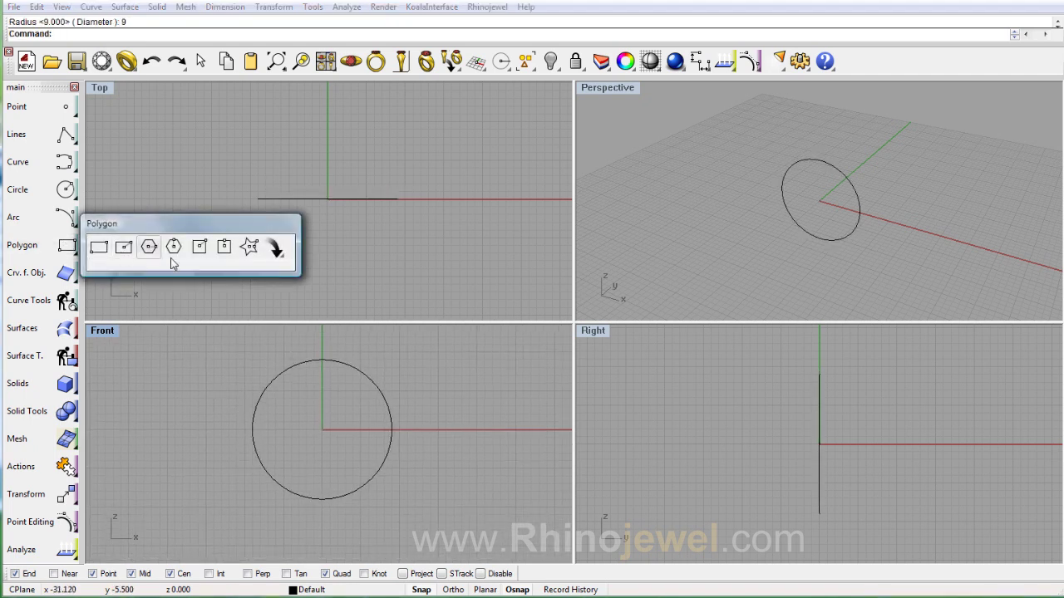
Draw a circumscribed square of 1.6 centred on the circle's bottom point, then restore Perspective
click(223, 250)
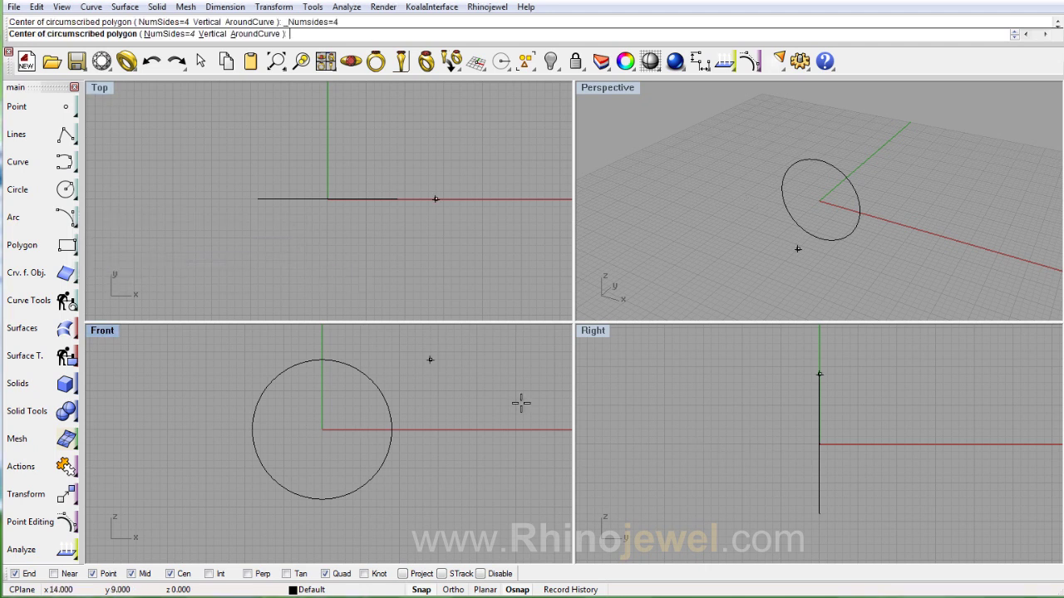
click(818, 515)
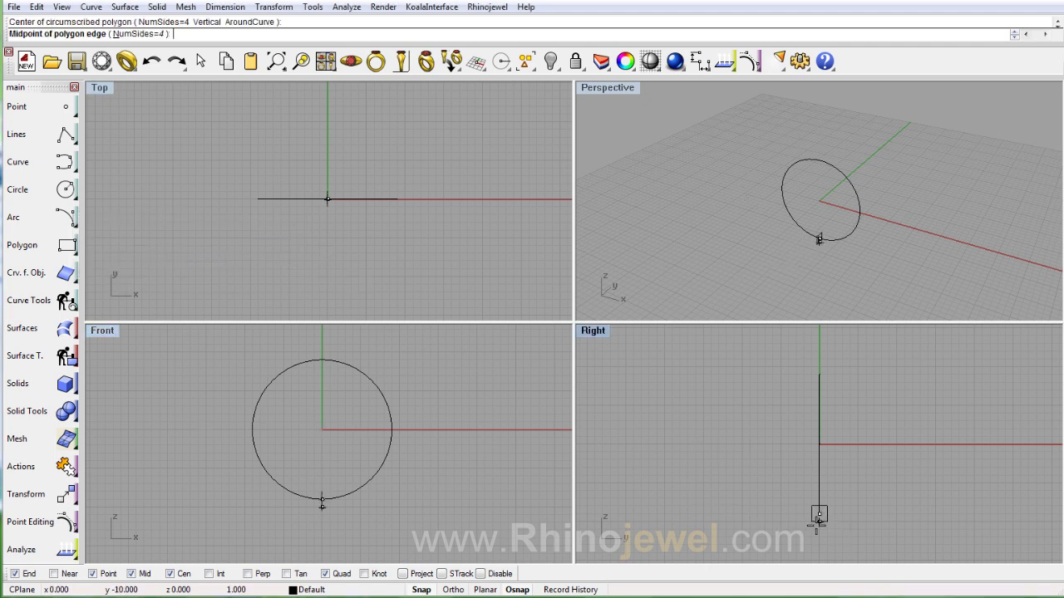
double_click(592, 331)
right_drag(576, 493, 565, 357)
text(1.6)
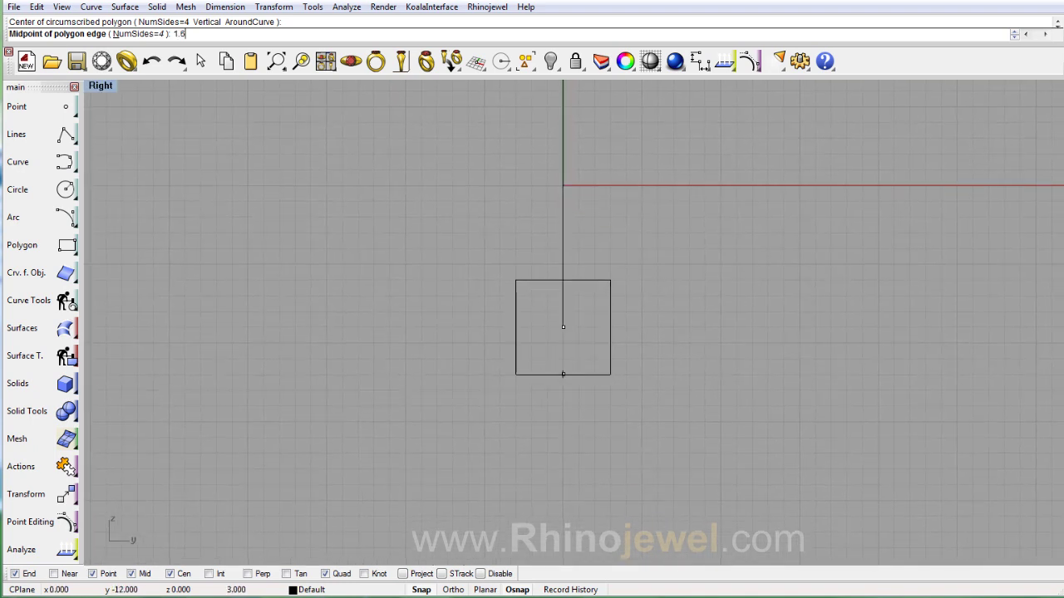
key(Return)
click(565, 371)
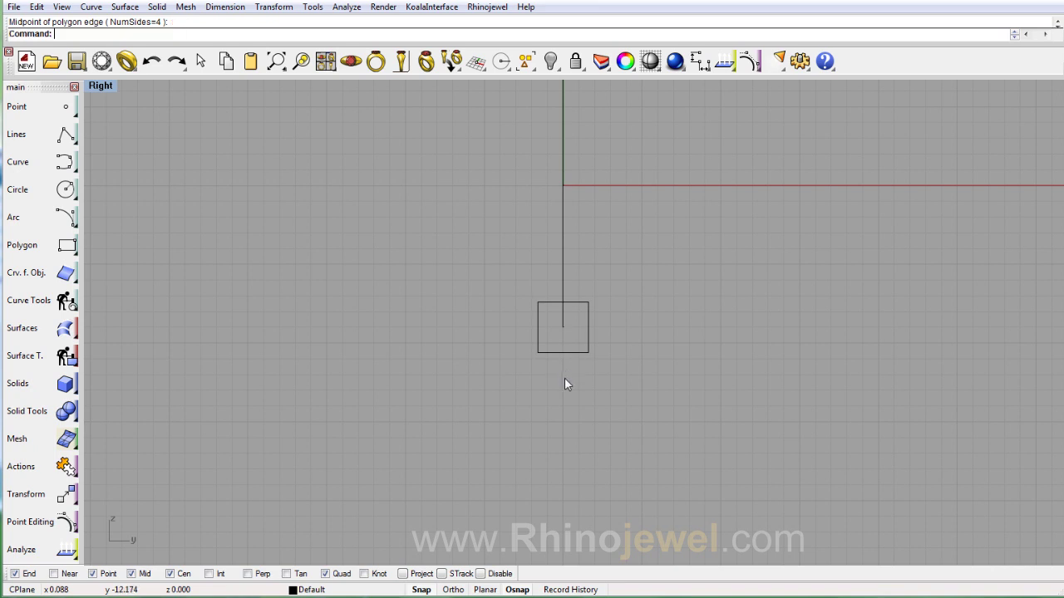
text(w)
key(Return)
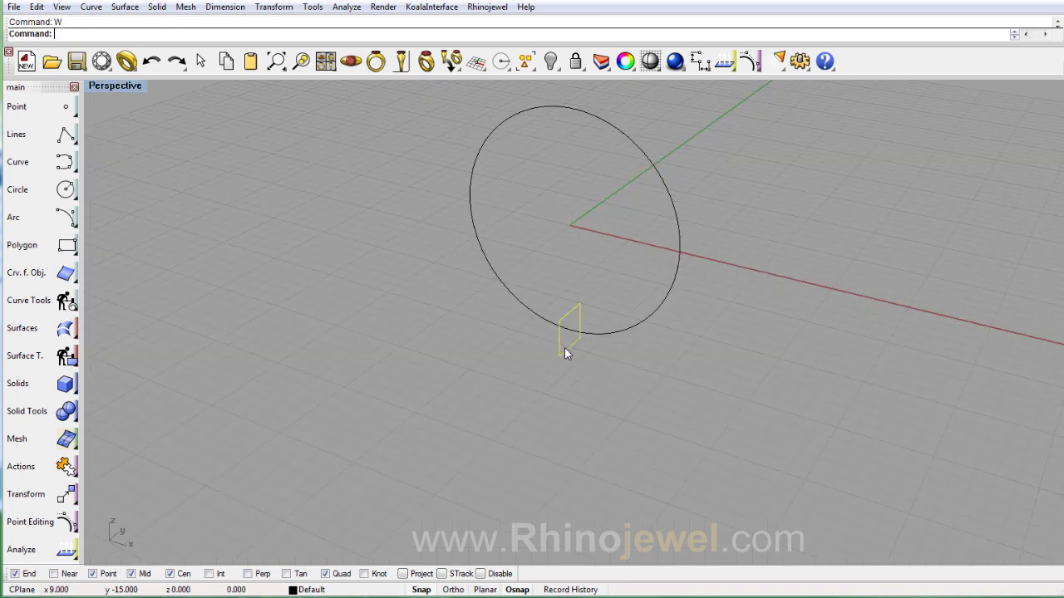
Move the square down so its top edge meets the circle's bottom point
click(78, 491)
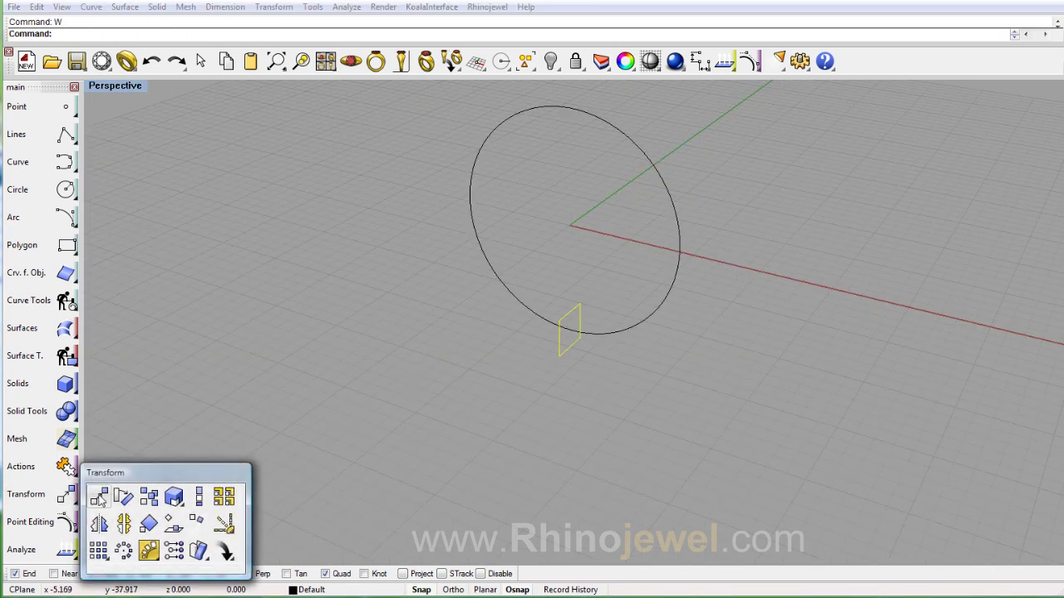
click(98, 497)
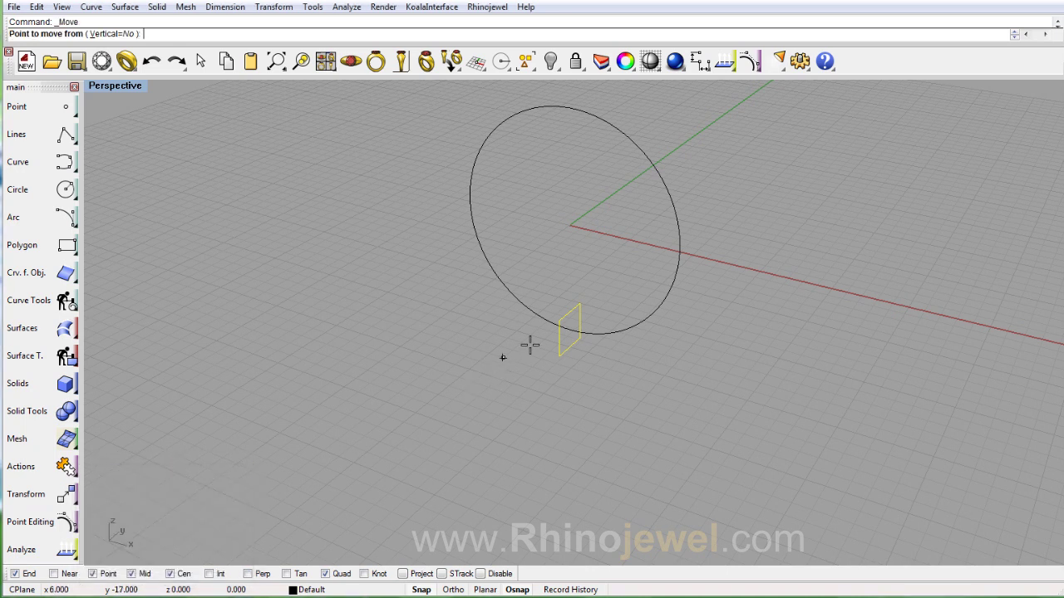
click(570, 315)
click(571, 332)
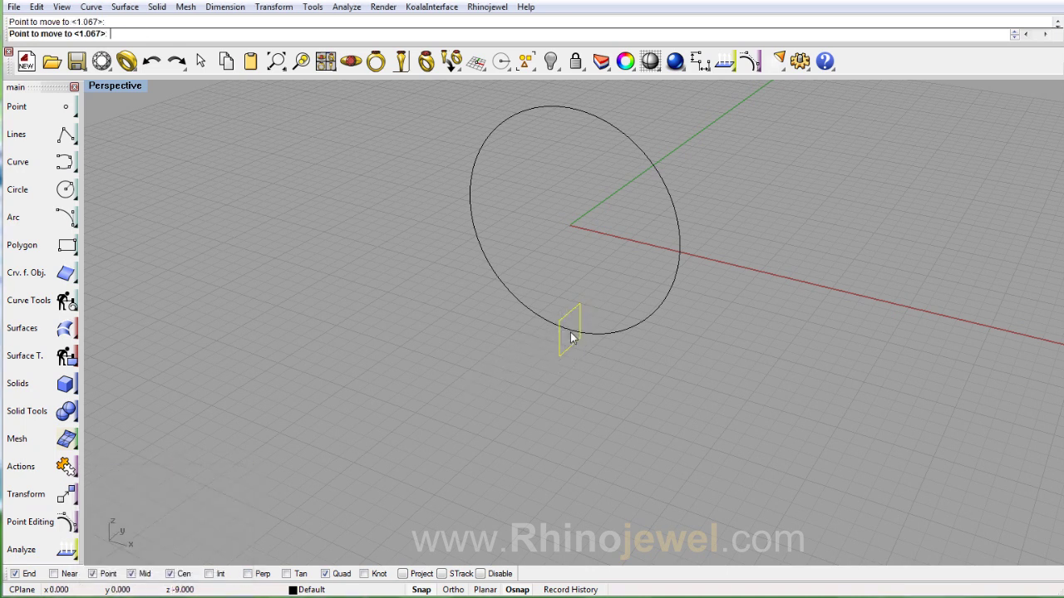
click(554, 324)
click(66, 521)
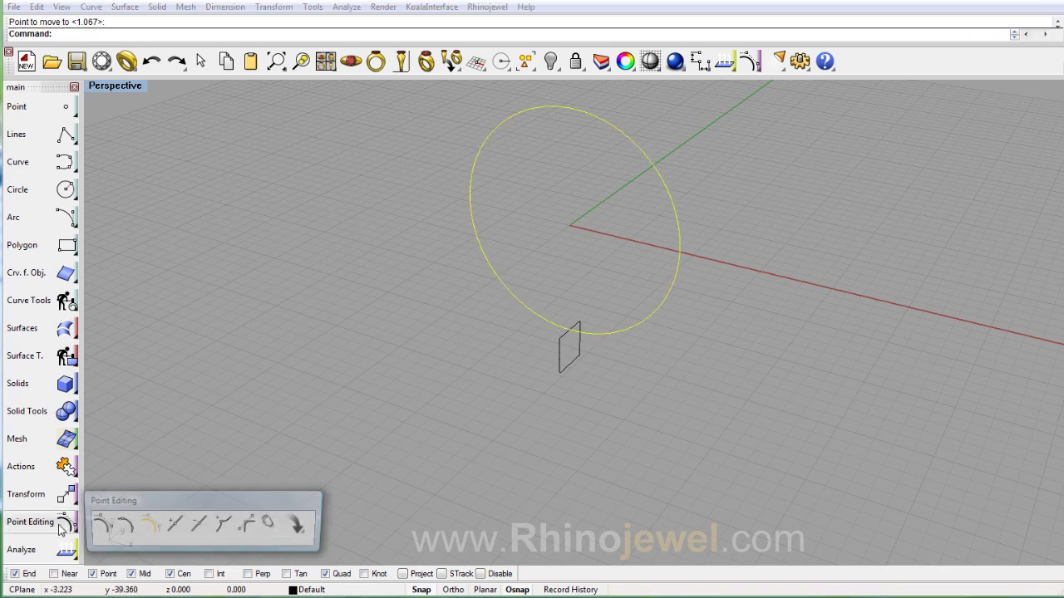
Turn on the circle's control points and drag alternating ones to make the loop wavy
click(103, 524)
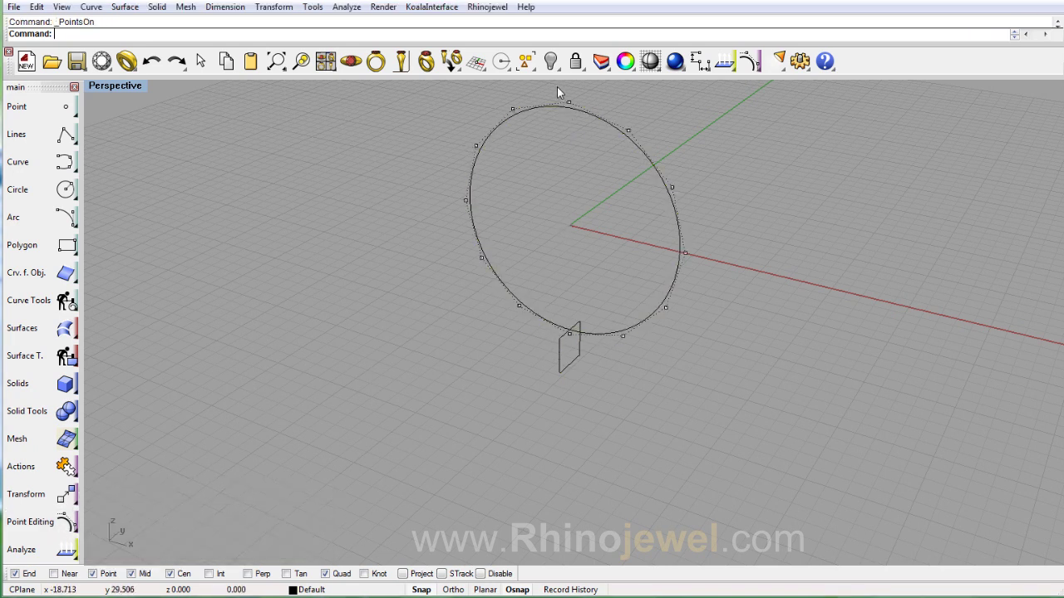
drag(572, 315, 582, 354)
right_drag(583, 353, 652, 331)
drag(443, 138, 740, 187)
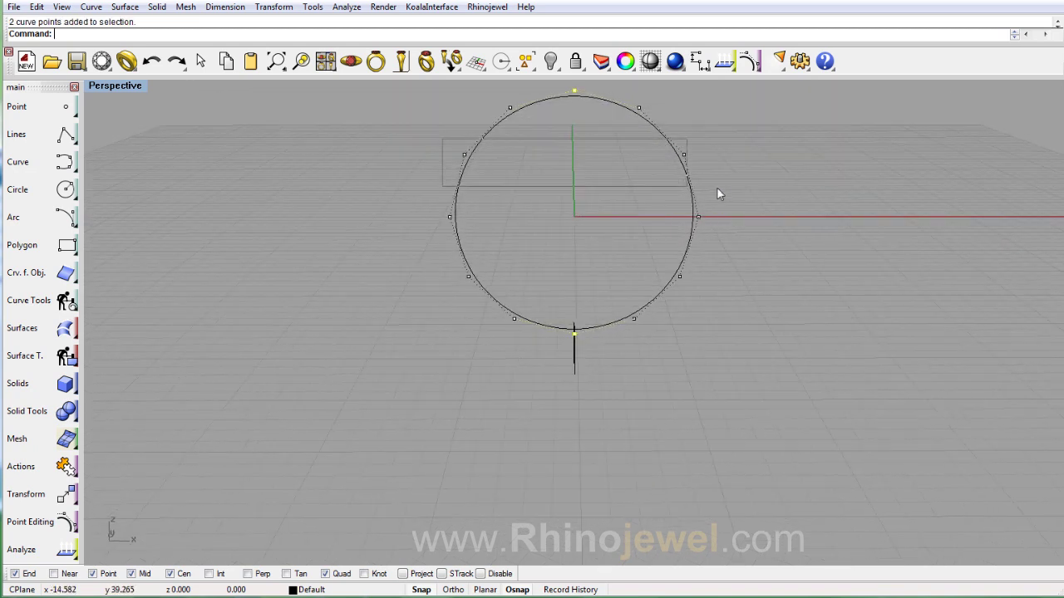
mouse_move(425, 268)
mouse_down()
mouse_move(630, 291)
mouse_move(716, 288)
mouse_up()
right_drag(715, 288, 615, 359)
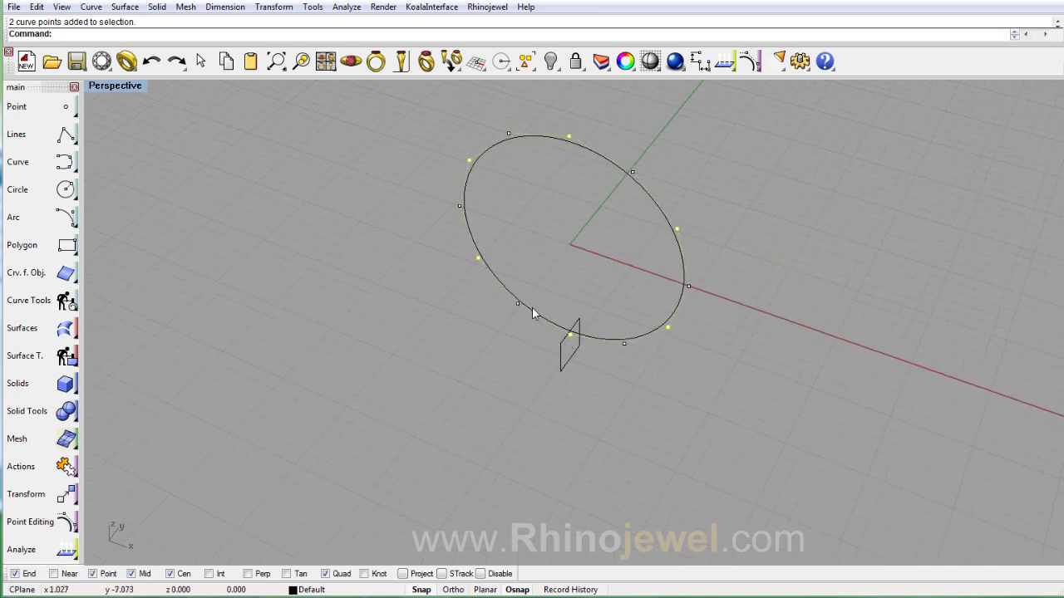
drag(479, 259, 455, 291)
Check the wavy curve in the Front and Right views, then return to Perspective
mouse_move(488, 339)
right_down()
mouse_move(541, 446)
mouse_move(517, 394)
mouse_move(489, 368)
right_up()
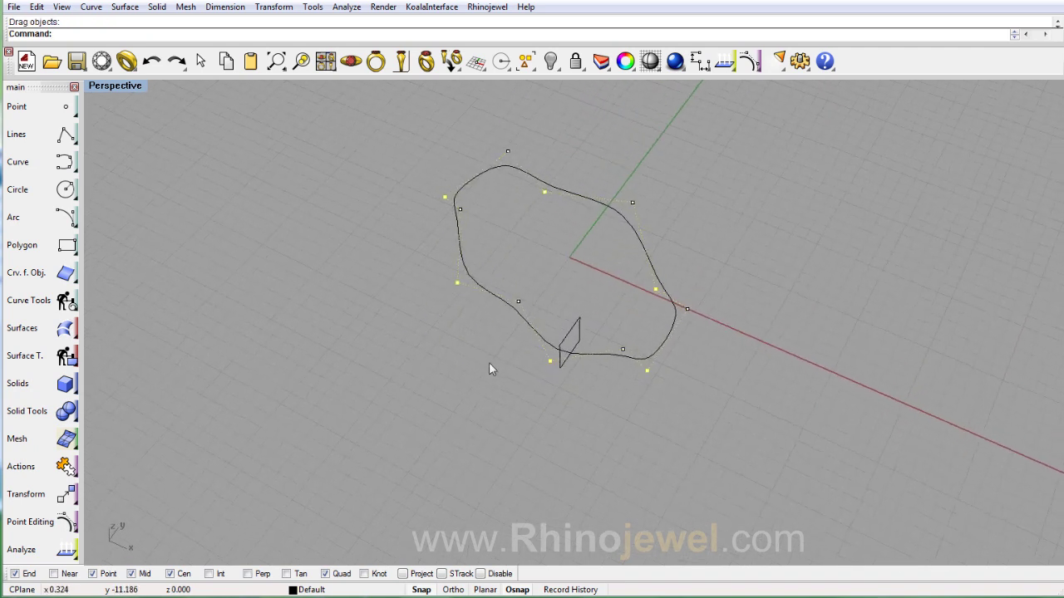
key(ctrl+F2)
key(ctrl+F3)
right_drag(515, 356, 520, 434)
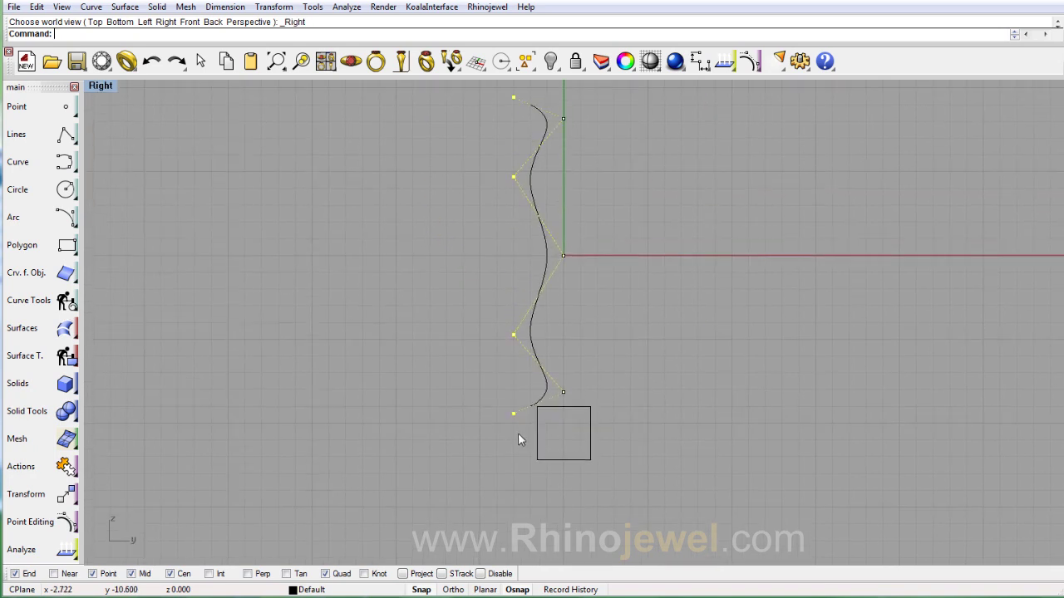
text(W)
key(Return)
click(555, 394)
Move the wavy curve onto the square's upper-left corner
click(561, 405)
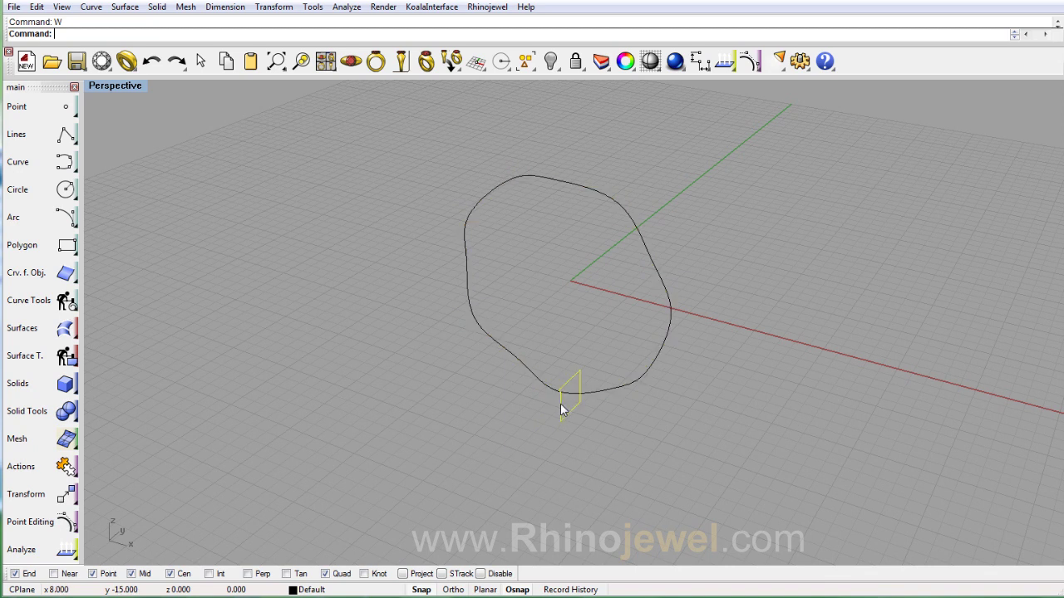
middle_click(561, 407)
click(550, 402)
click(548, 403)
right_drag(531, 296, 446, 327)
click(445, 323)
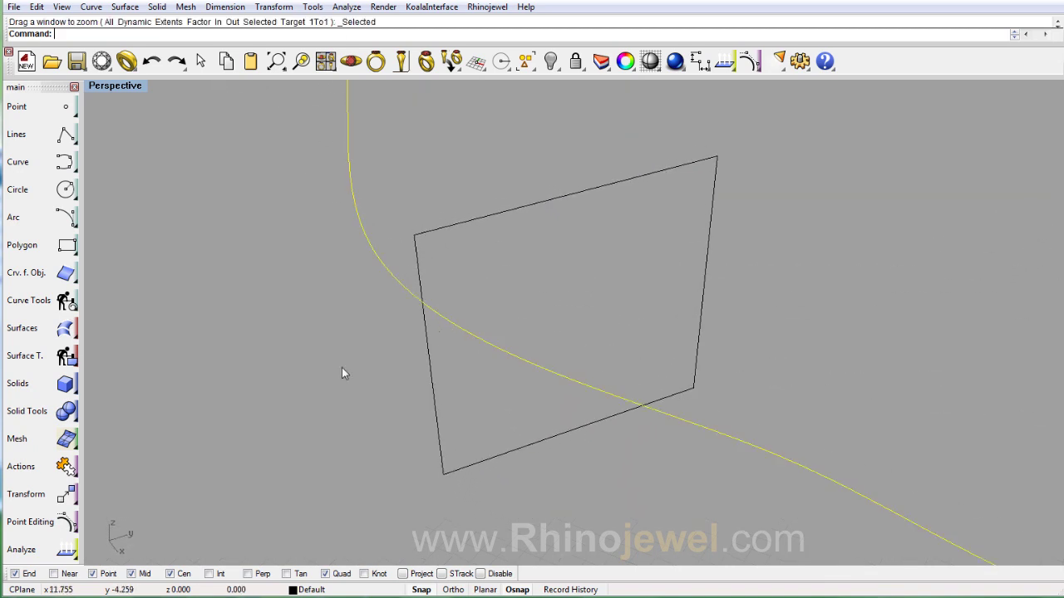
click(67, 496)
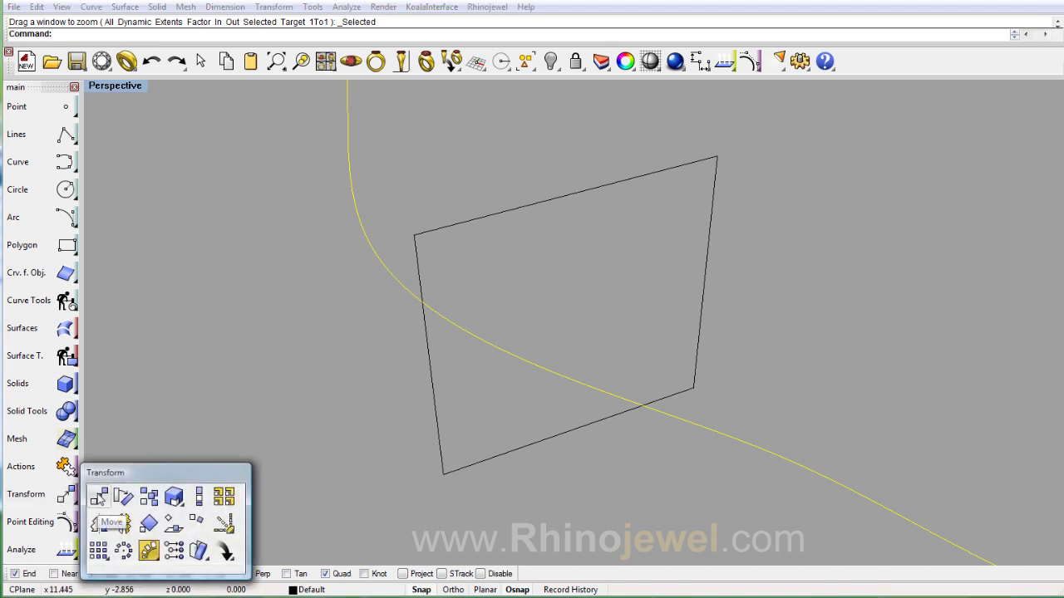
click(148, 550)
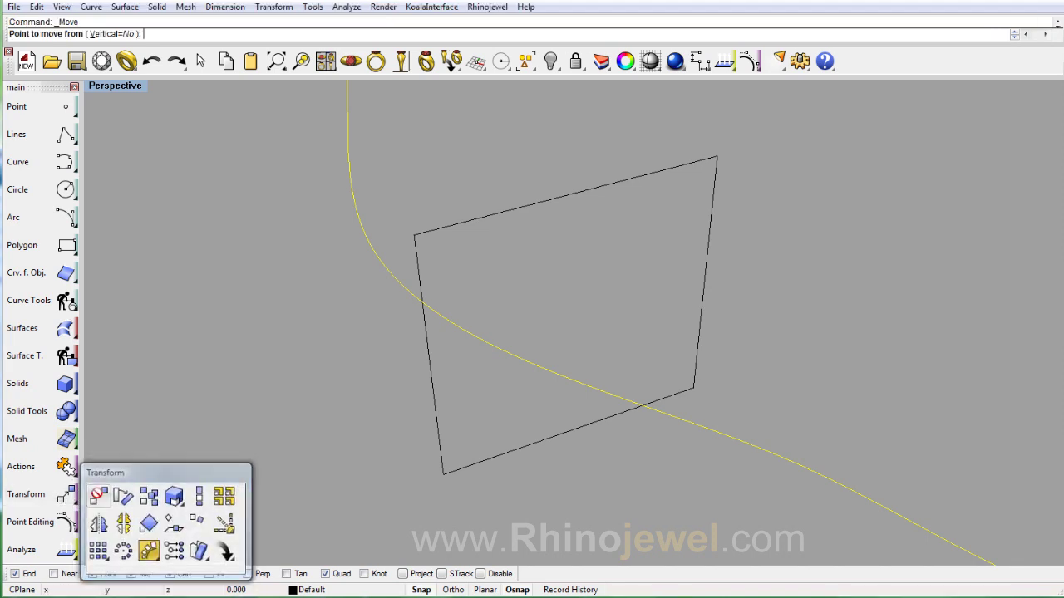
click(370, 244)
click(416, 240)
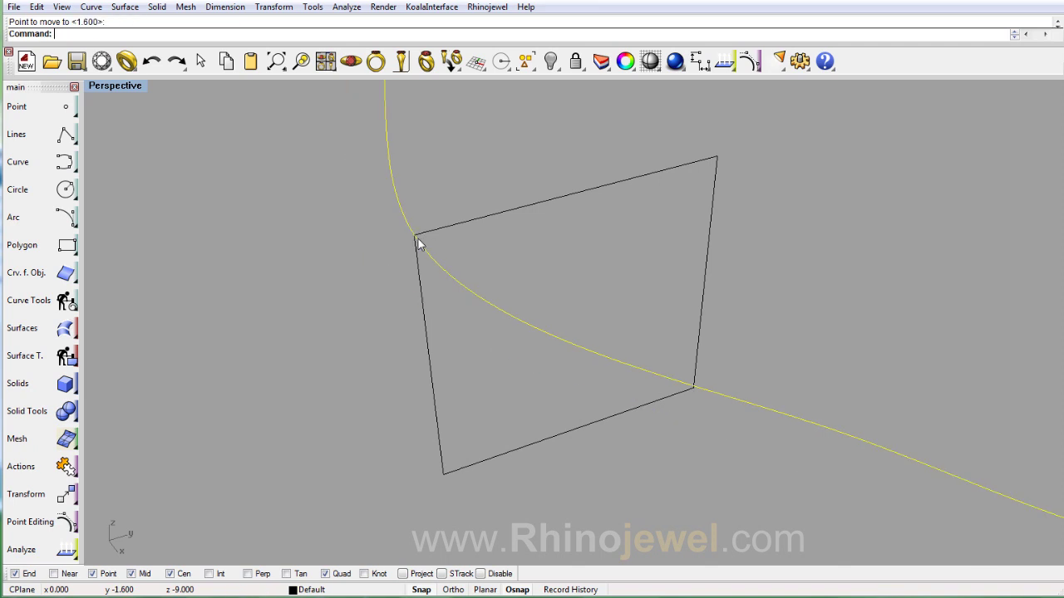
Copy the wavy curve from the upper-left to the upper-right square corner and zoom extents
click(78, 495)
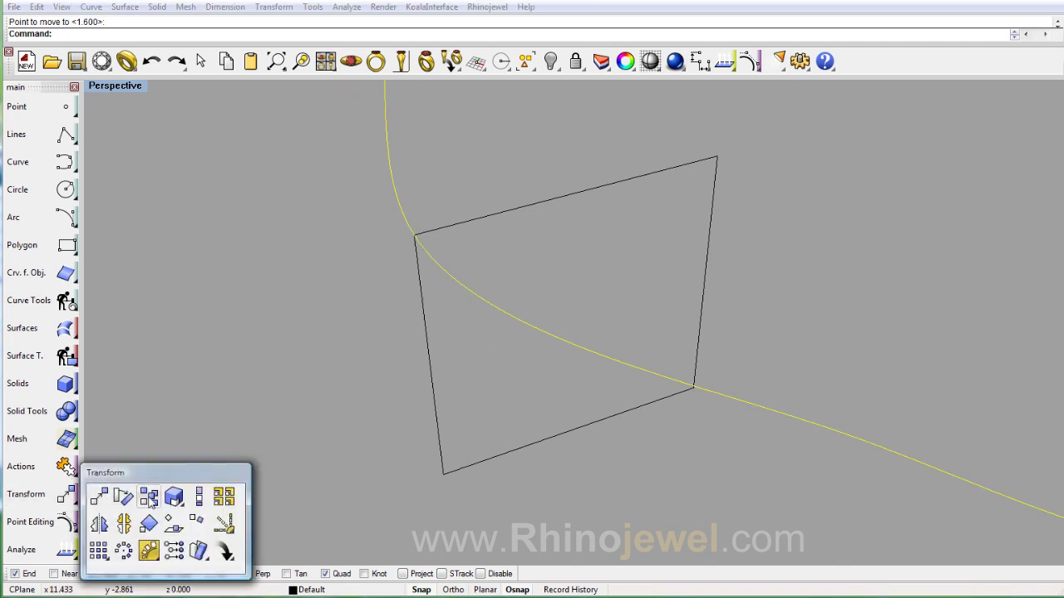
click(143, 495)
click(416, 236)
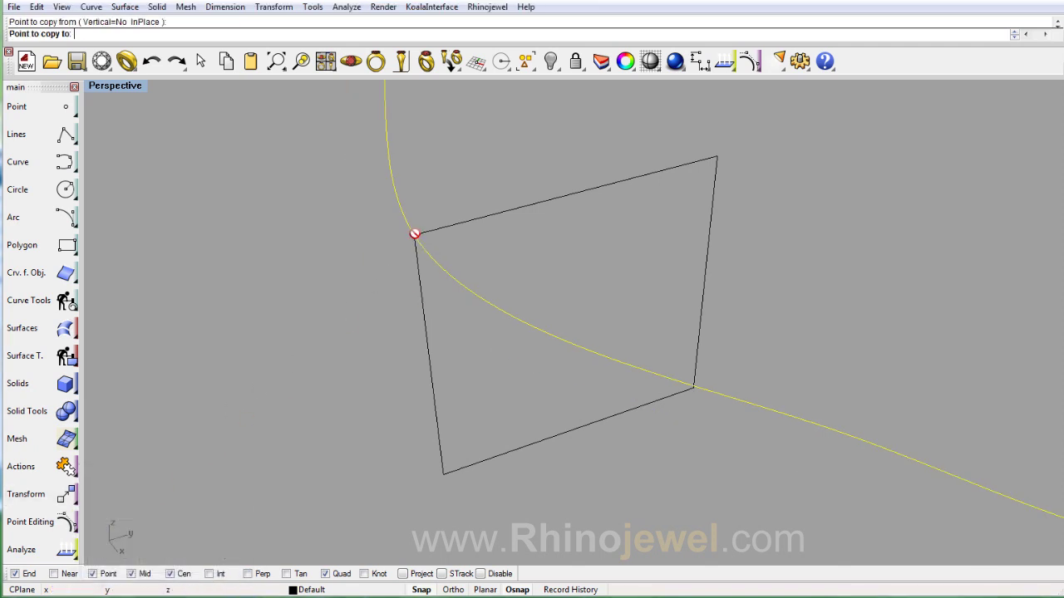
click(708, 155)
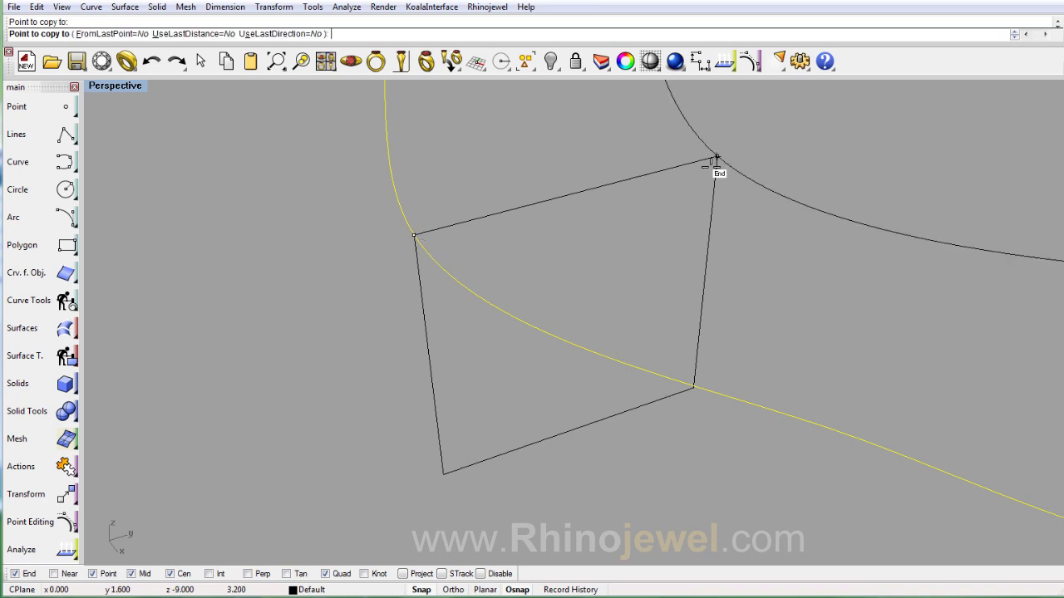
key(Return)
scroll(682, 227, down, 5)
middle_click(678, 236)
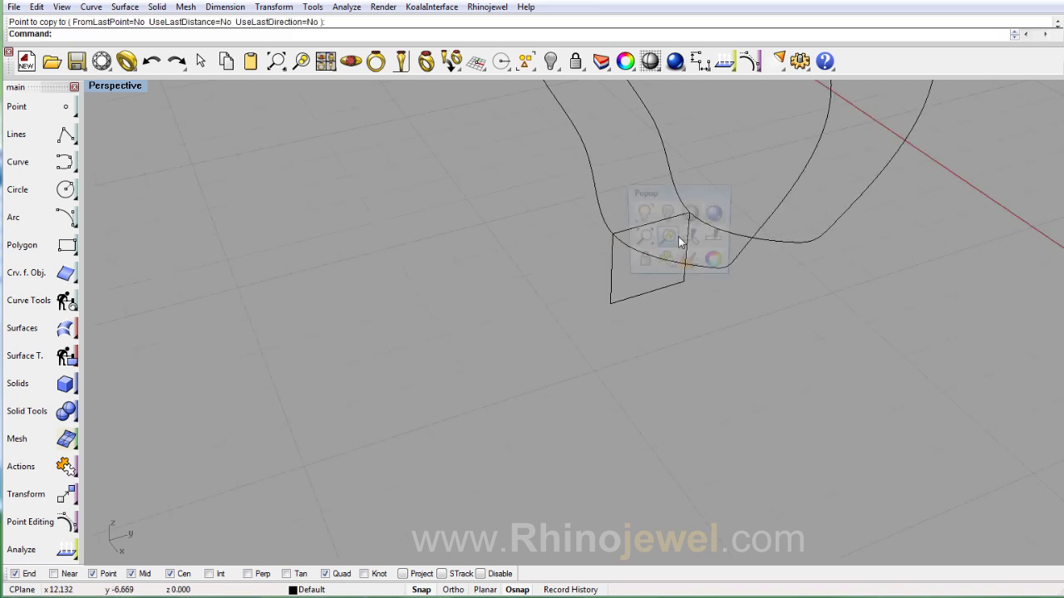
click(642, 238)
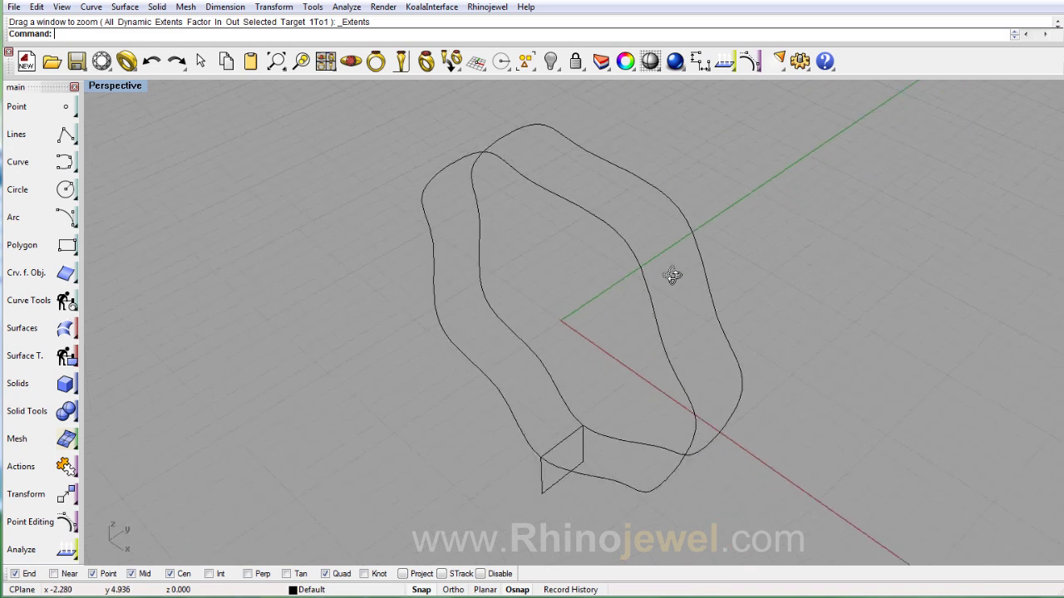
Sweep the square profile along both wavy rails with Sweep 2 Rails to build the band
drag(422, 166, 363, 181)
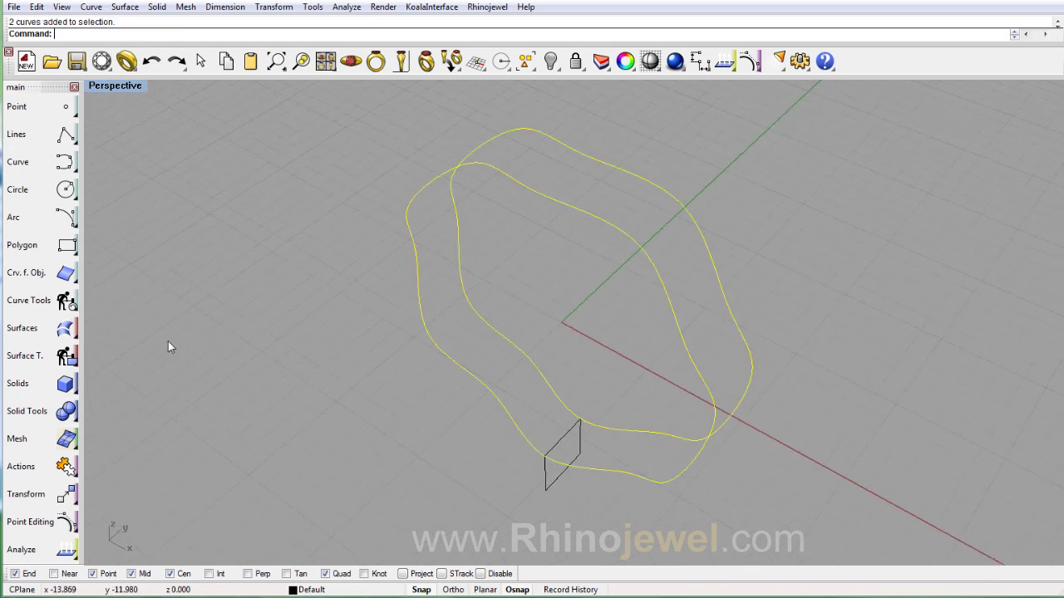
click(66, 331)
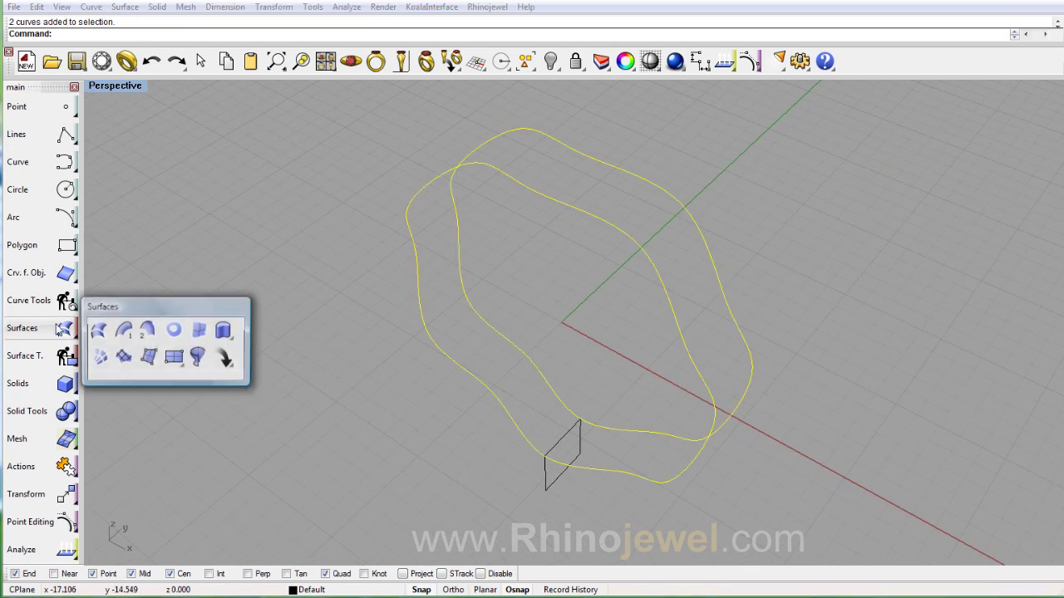
click(148, 333)
click(544, 479)
key(Return)
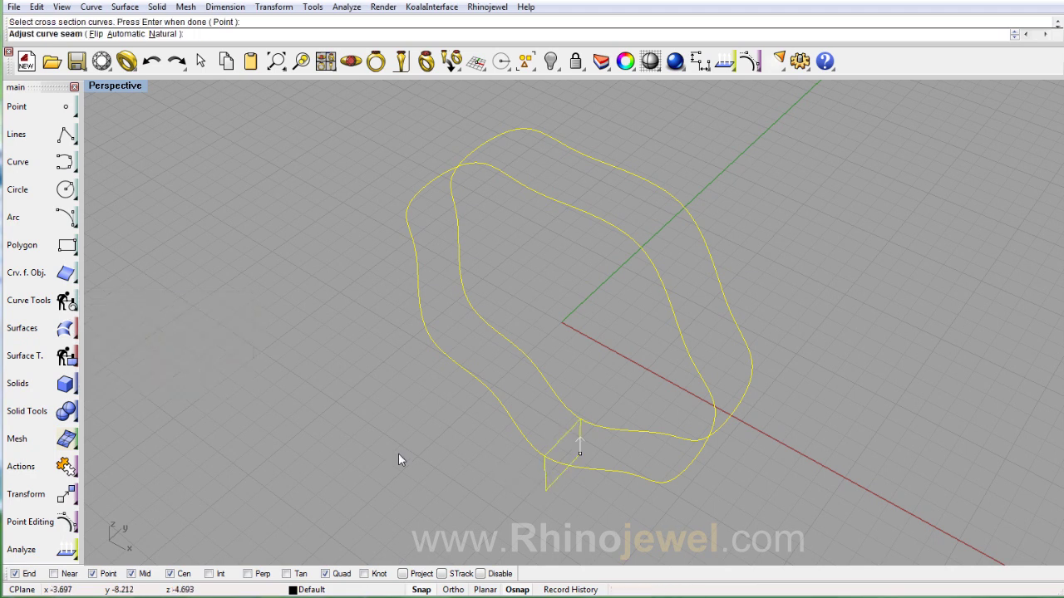
key(Return)
click(480, 396)
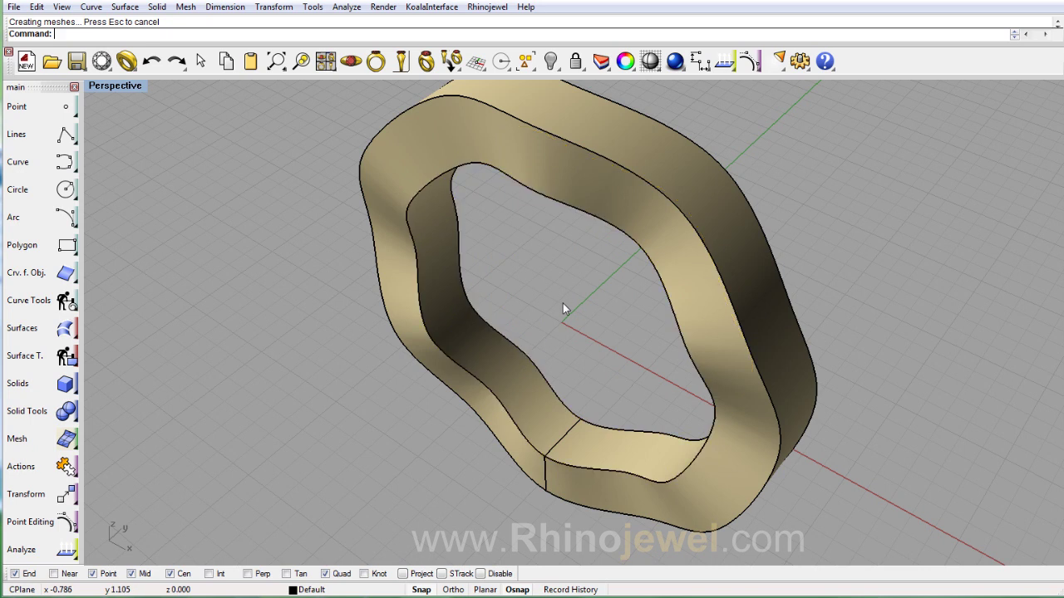
click(591, 198)
middle_click(591, 199)
Explode the band into four surfaces and duplicate its front face's outer and inner edges
click(589, 280)
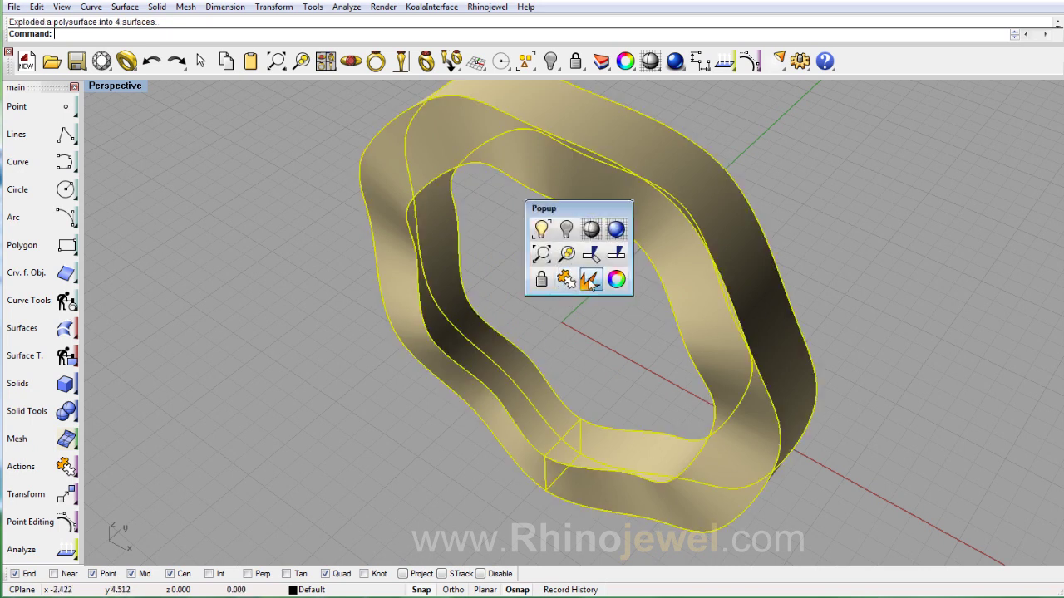
click(66, 273)
click(117, 275)
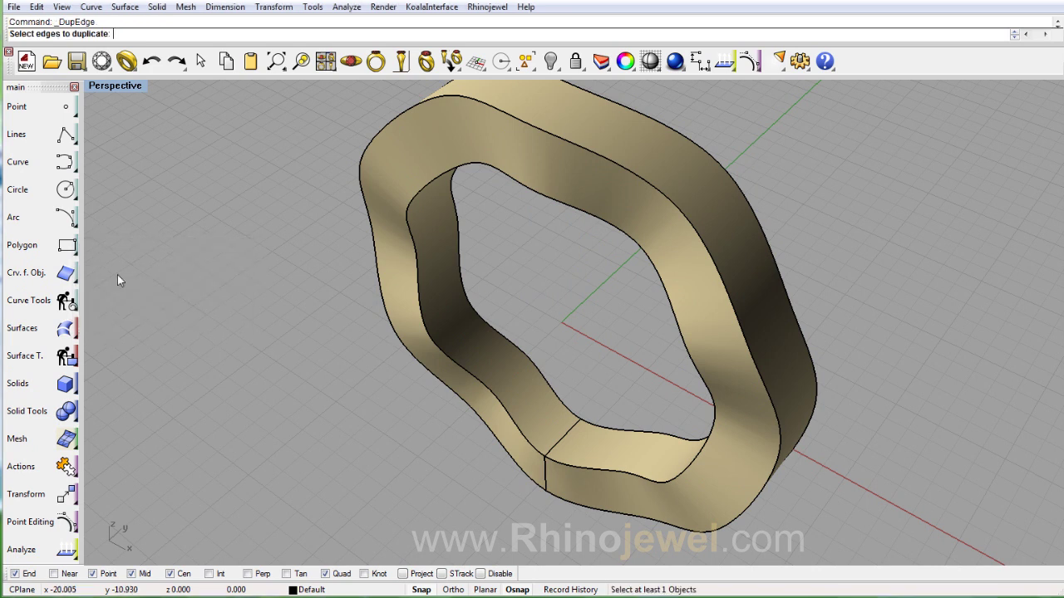
click(582, 147)
click(620, 188)
click(582, 210)
click(619, 243)
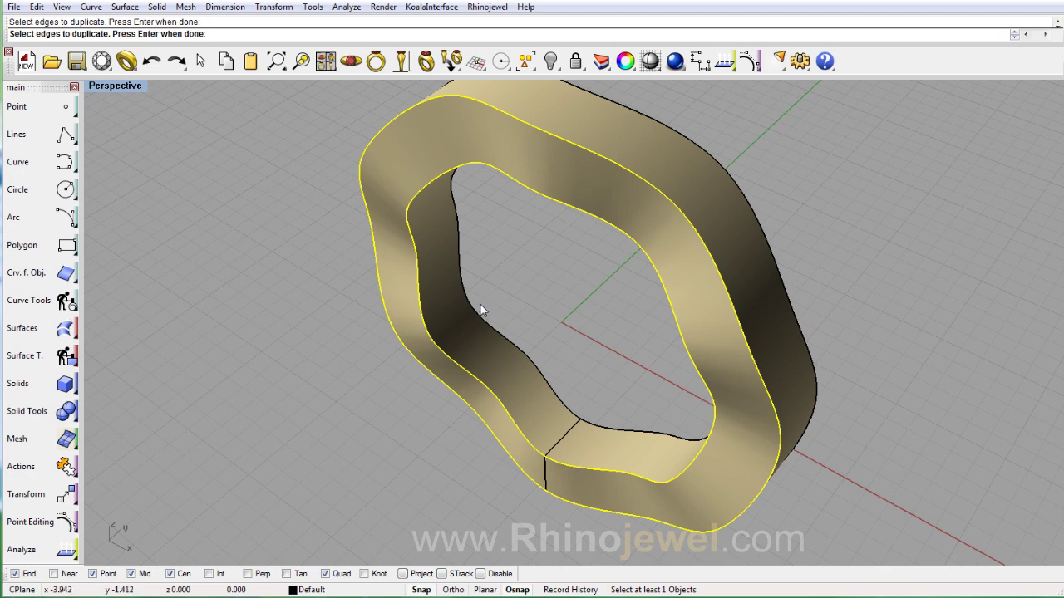
click(493, 326)
click(526, 347)
key(Return)
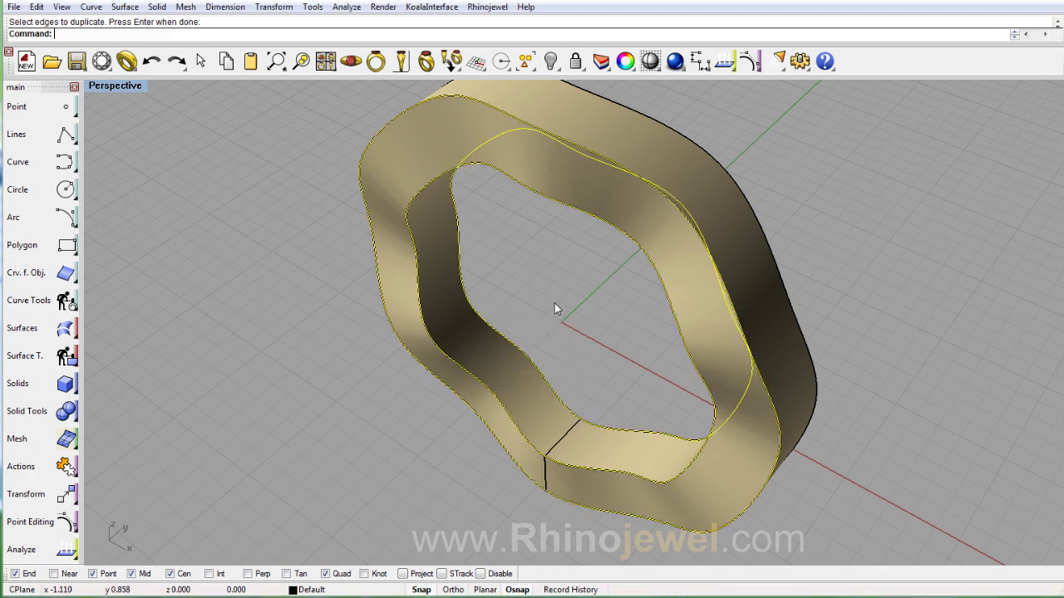
right_drag(555, 299, 578, 182)
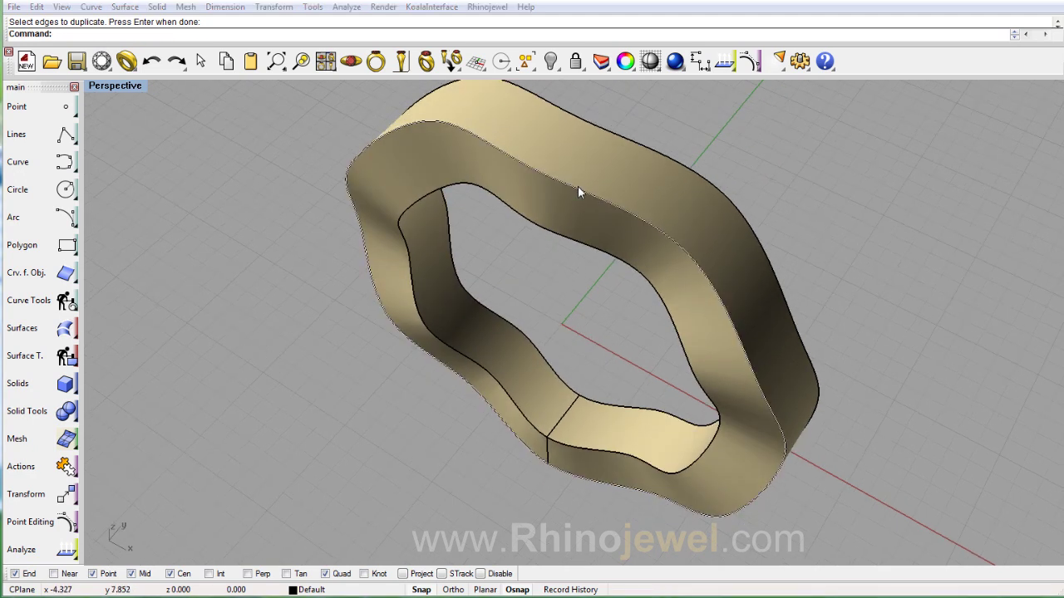
Move the duplicated top edge curve 1.6 units onto the middle of the band's outer face
click(600, 210)
click(611, 220)
drag(615, 202, 670, 126)
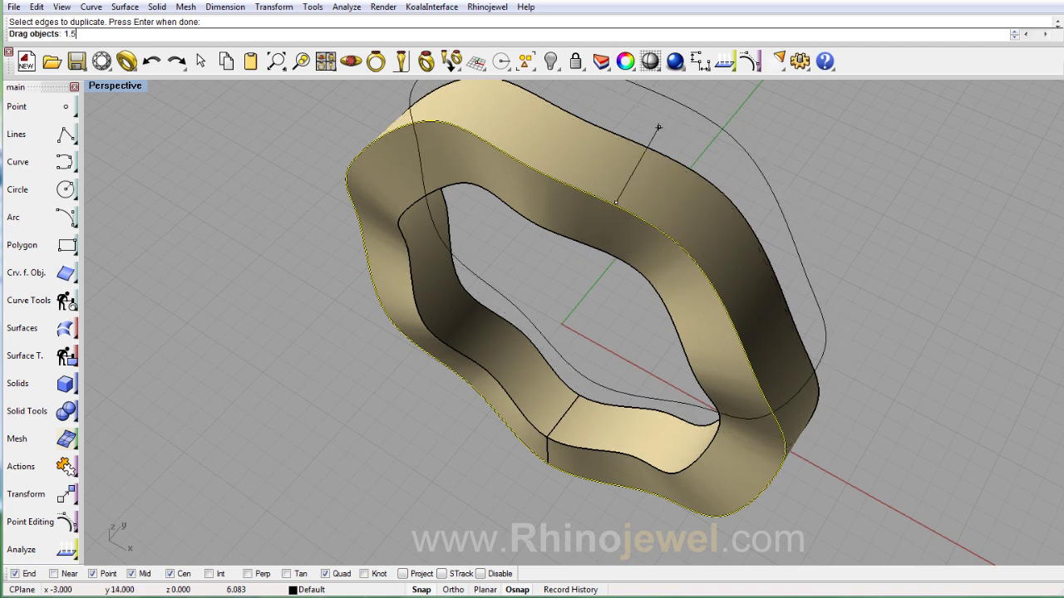
key(BackSpace)
text(6)
key(Return)
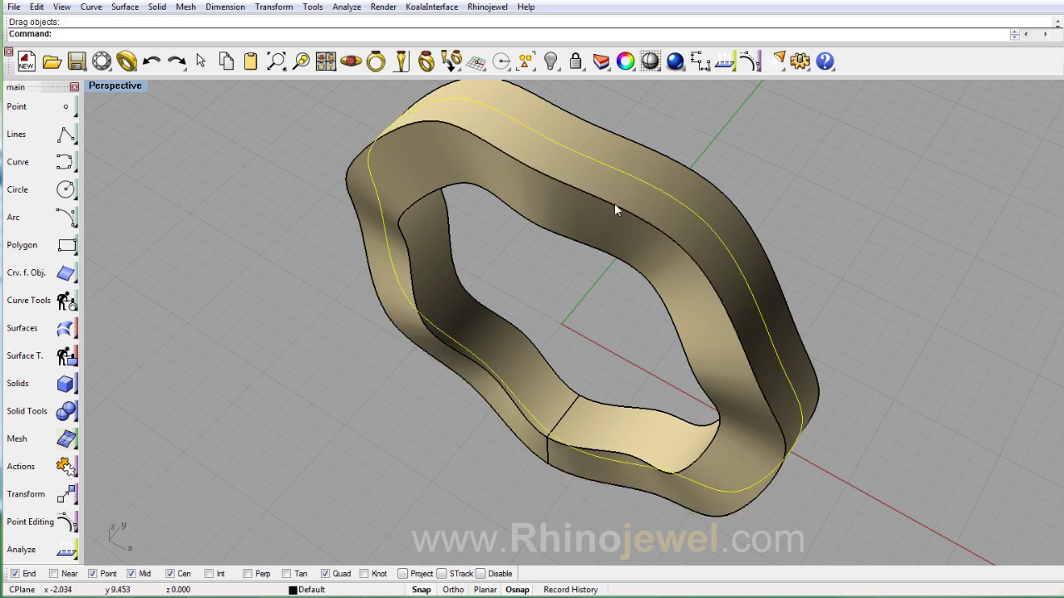
click(588, 246)
click(627, 281)
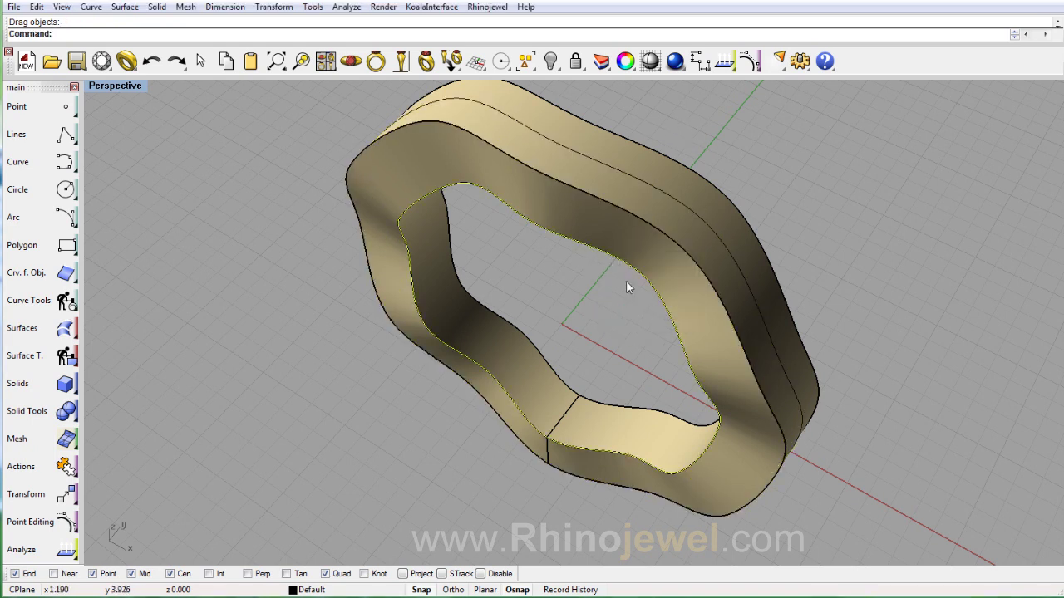
key(ctrl+F2)
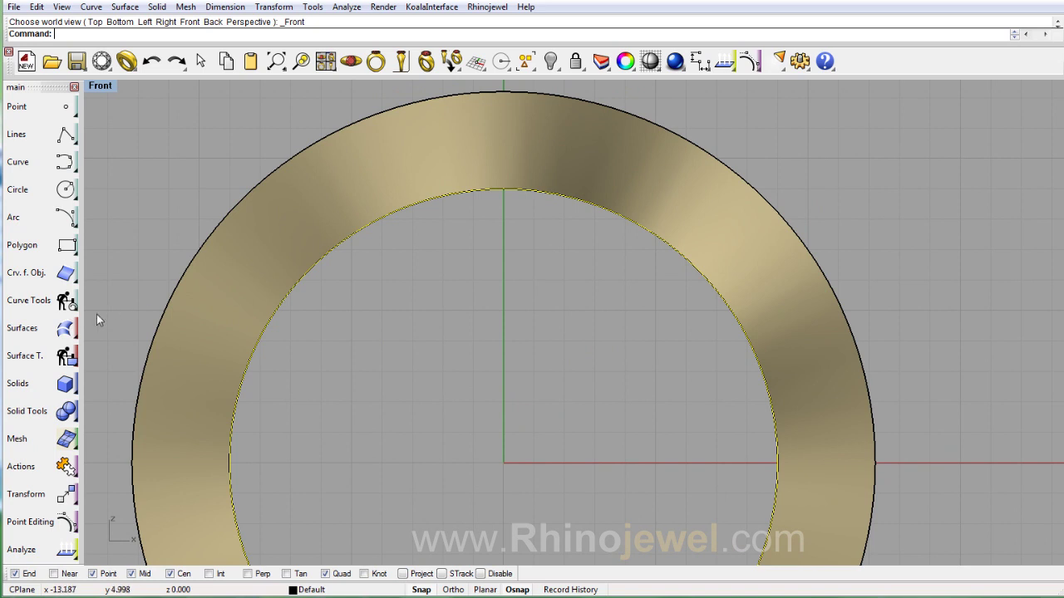
Offset the inner edge curve 1.6 units inward in the Front view
click(73, 331)
click(73, 303)
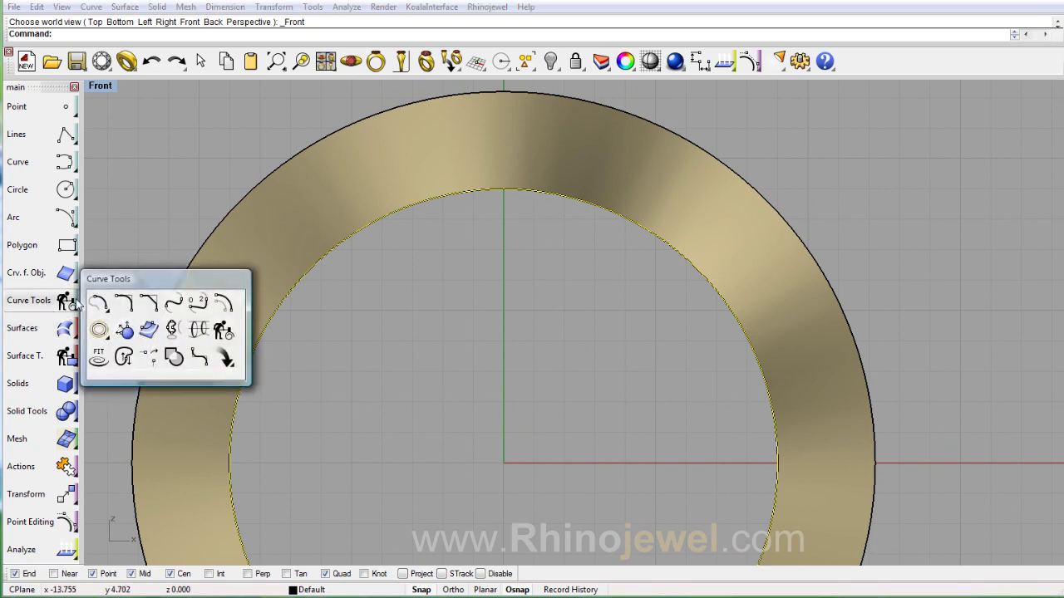
click(220, 309)
click(202, 160)
key(ctrl+F3)
text(W)
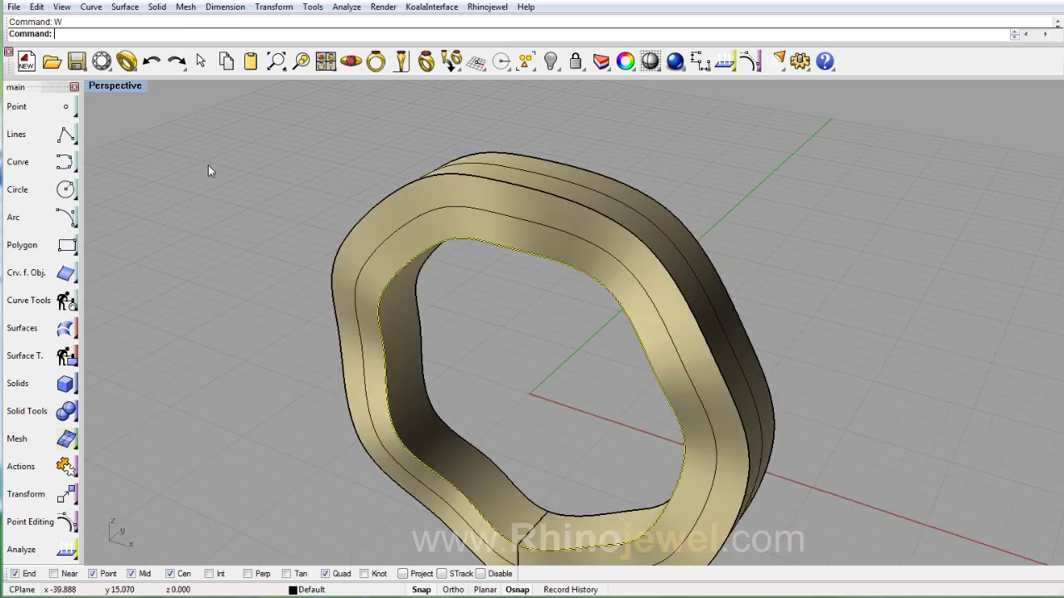
Offset the new curve again by 1.6 and return to the Perspective view
click(428, 396)
click(472, 428)
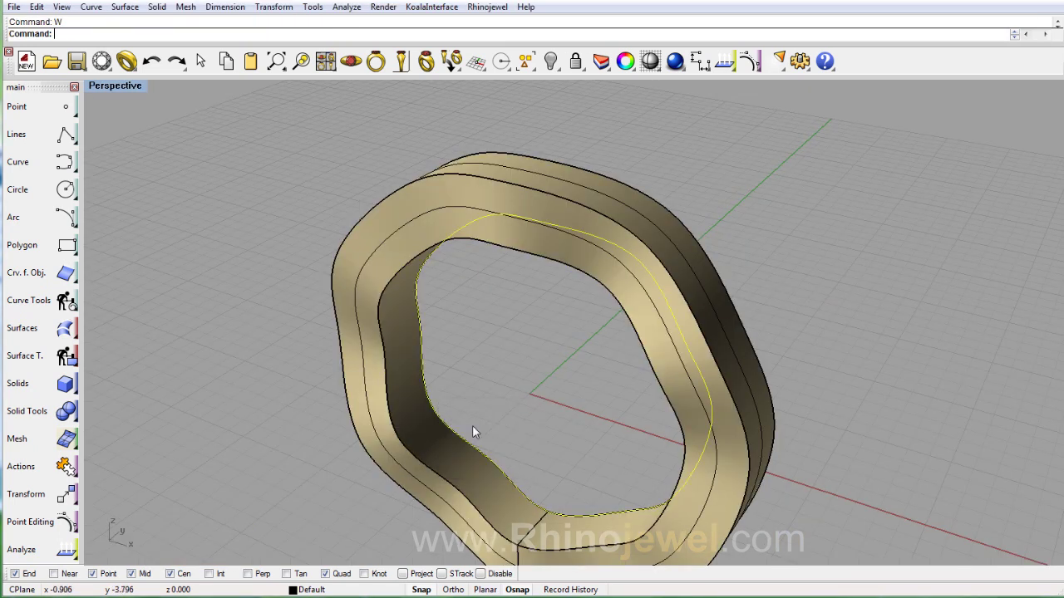
key(ctrl+F2)
click(66, 300)
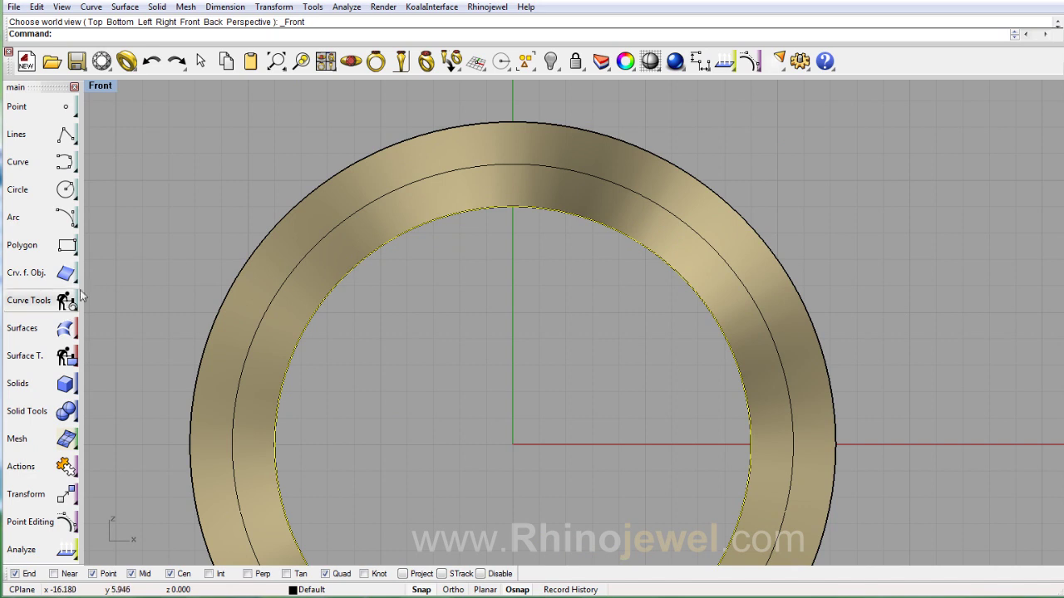
click(223, 305)
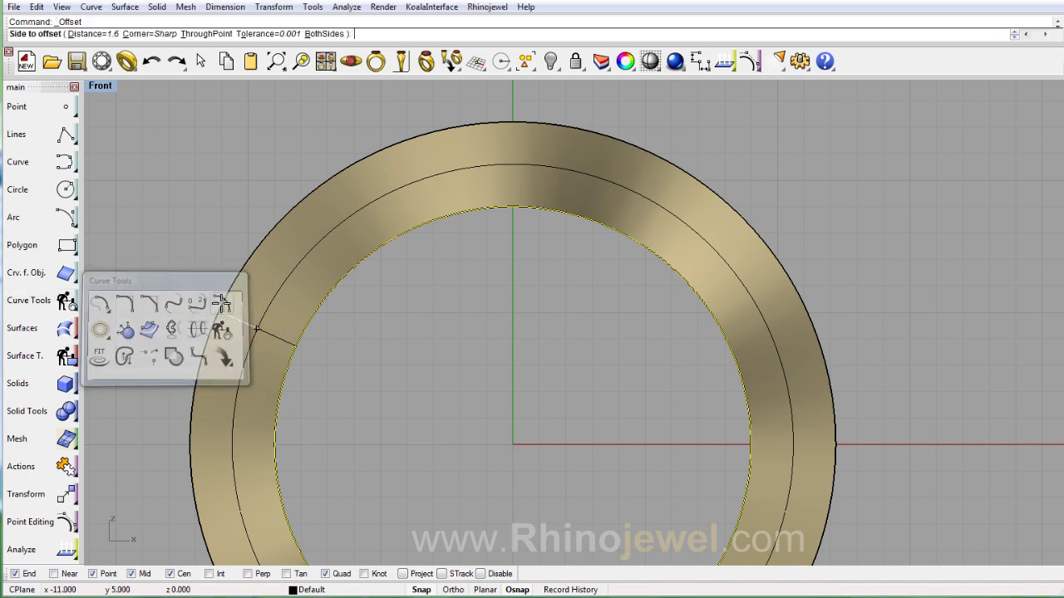
click(220, 216)
key(Escape)
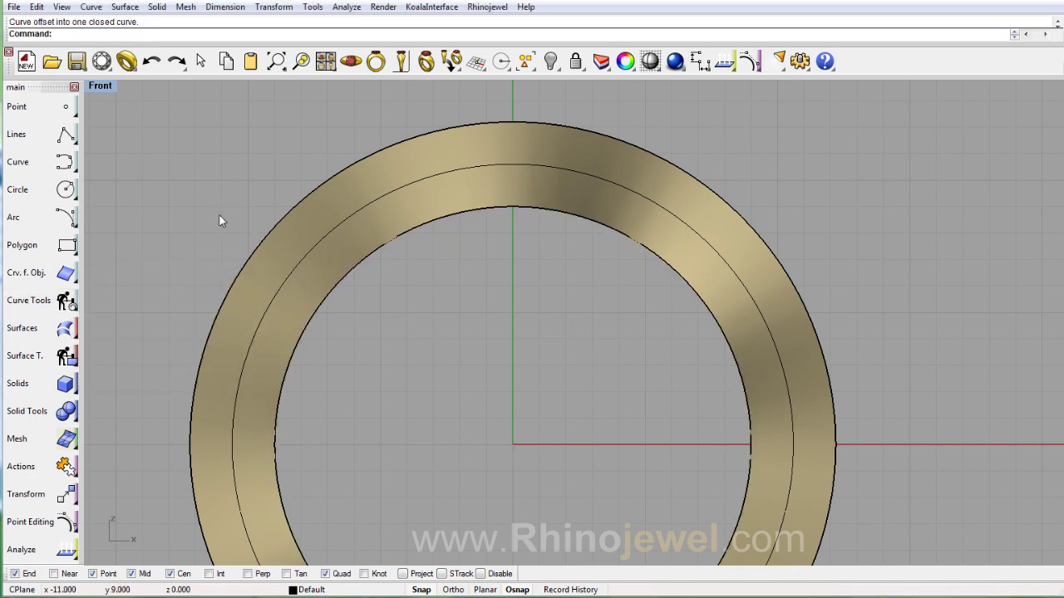
text(w)
key(Return)
right_drag(306, 301, 483, 332)
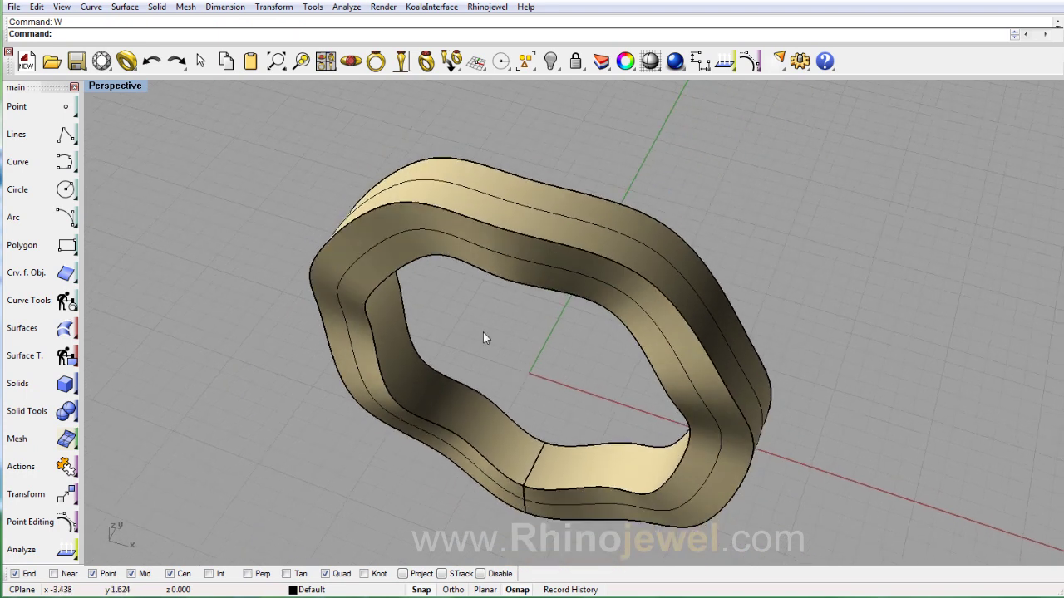
Run Rhinojewel's Array along Curve on Surface with a pavé Block on the ring's top-face curve
click(102, 61)
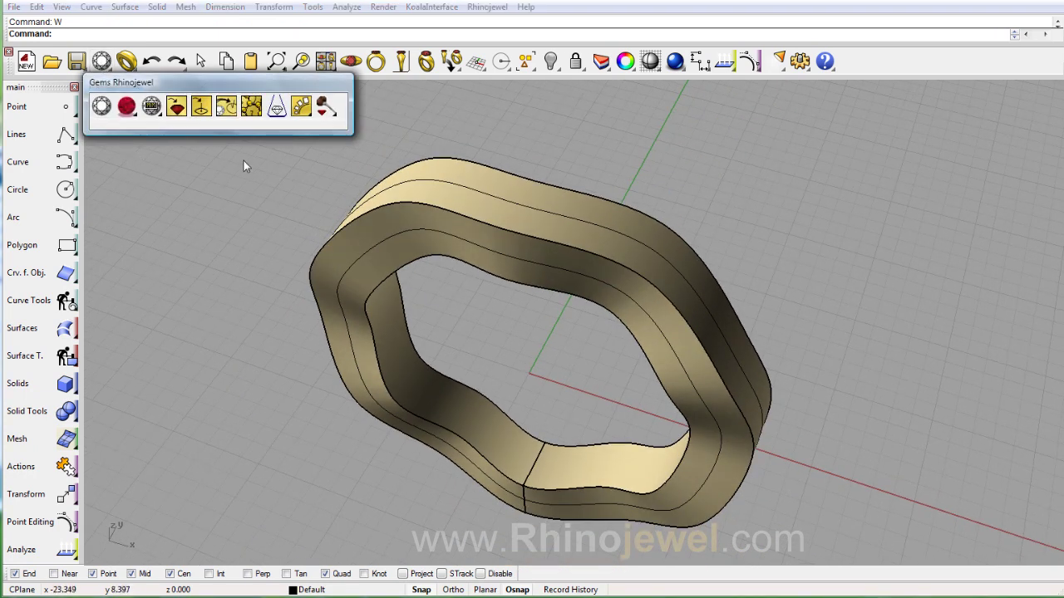
click(300, 106)
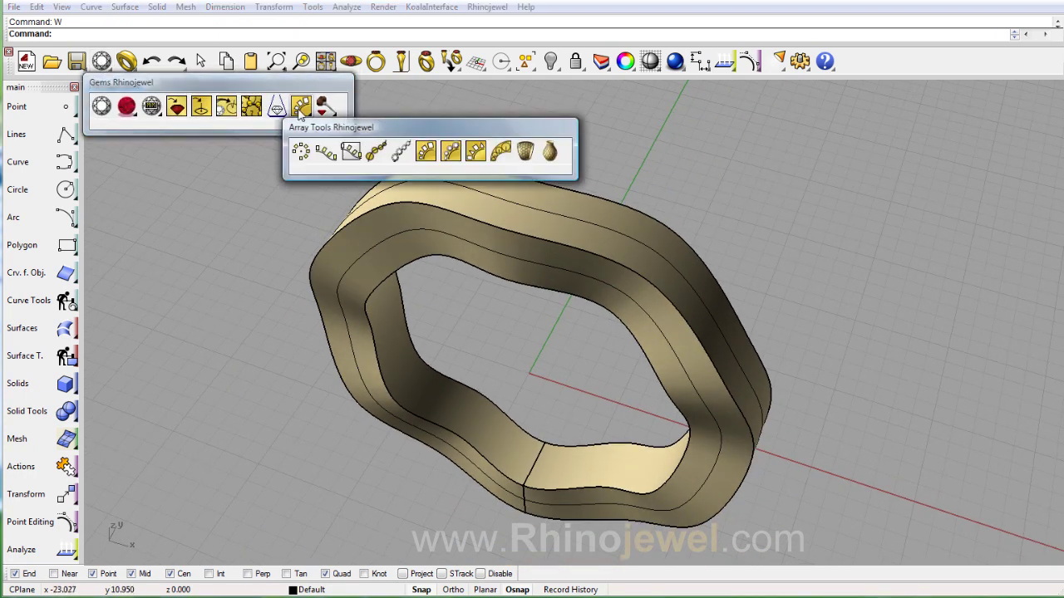
click(351, 154)
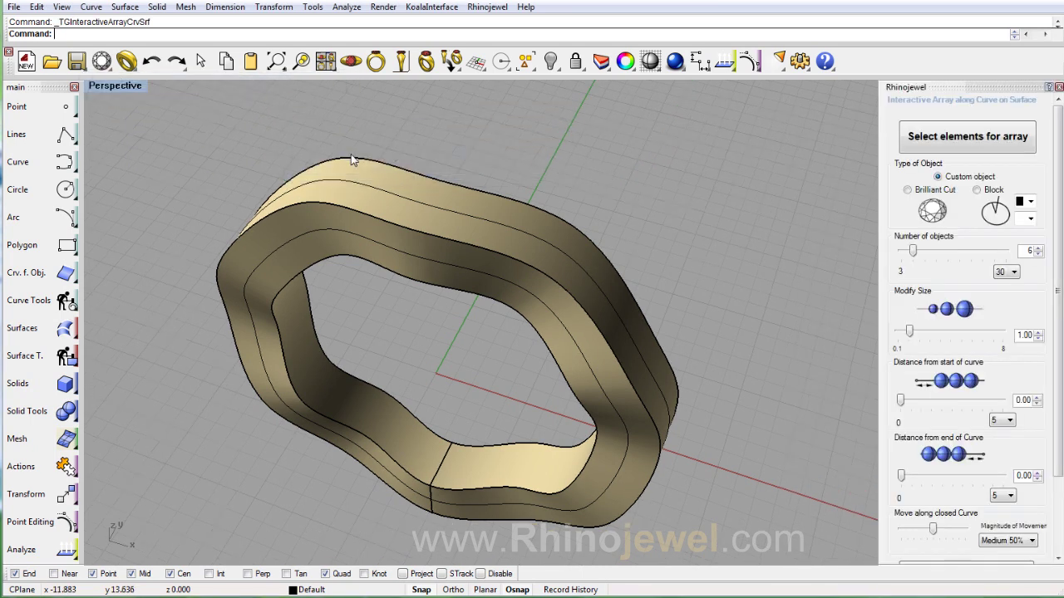
click(977, 190)
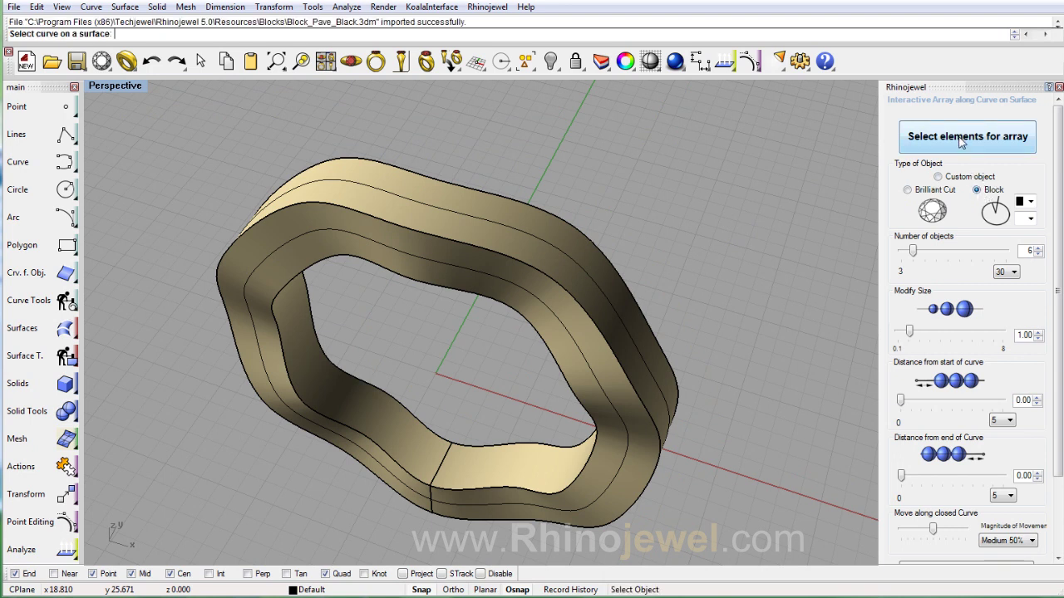
click(483, 220)
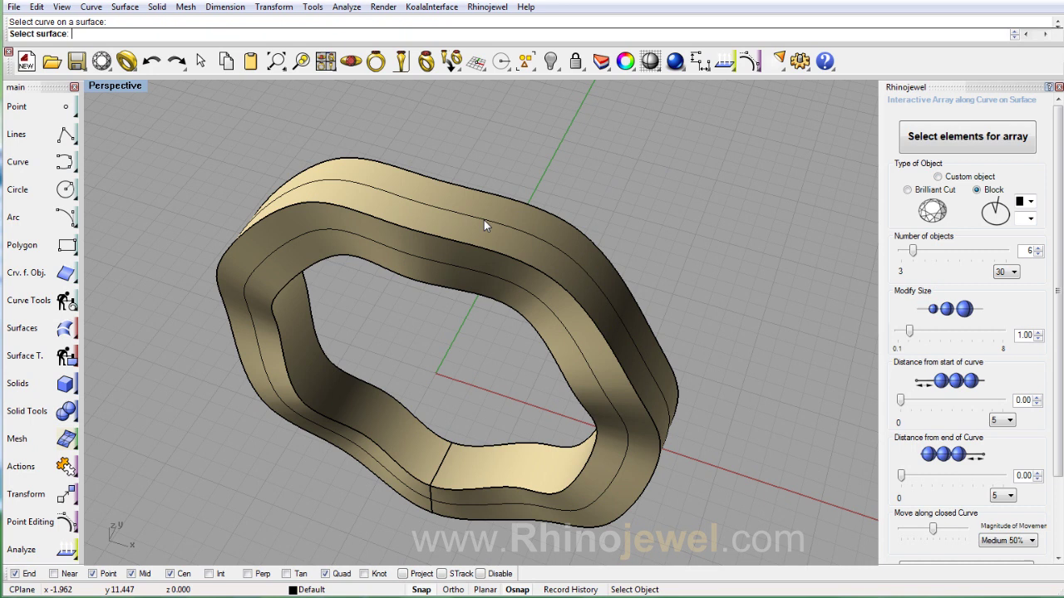
click(480, 225)
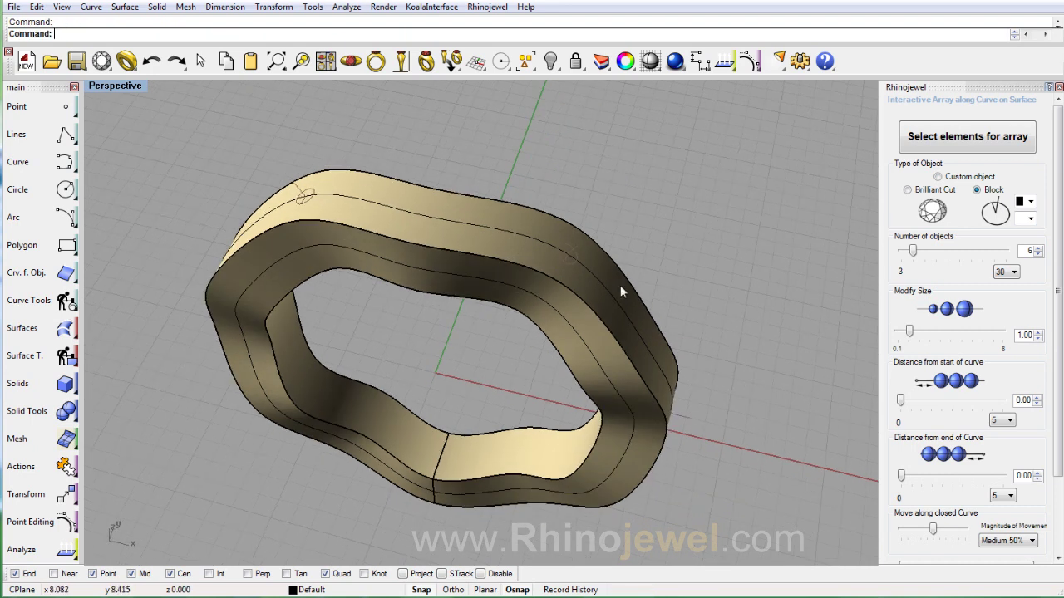
Set the pavé gems to size 1.90, raise the max count to 60, and settle on 36 gems
drag(915, 255, 999, 259)
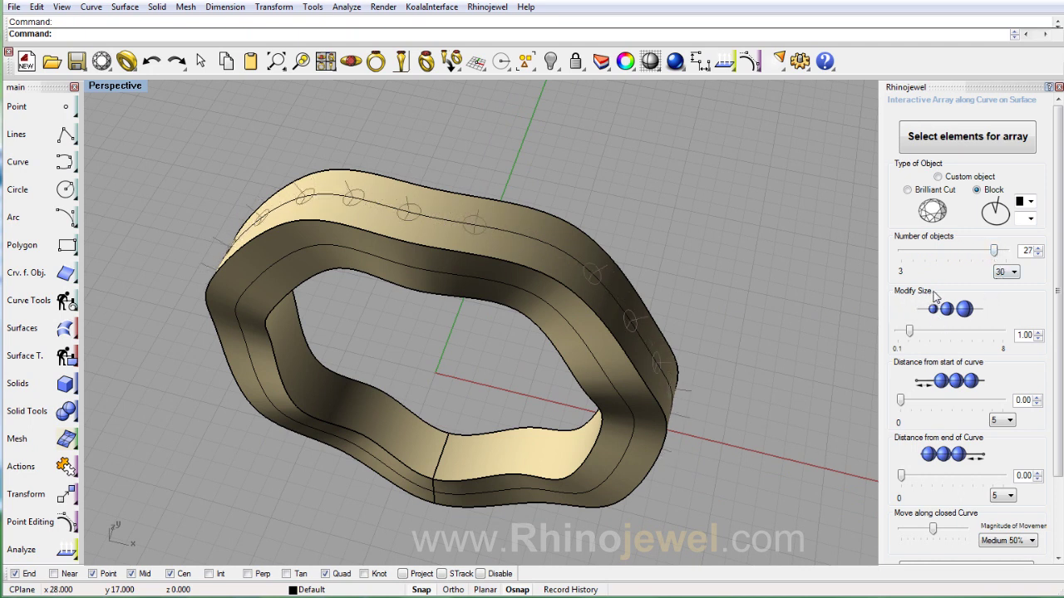
click(1039, 332)
drag(911, 335, 922, 334)
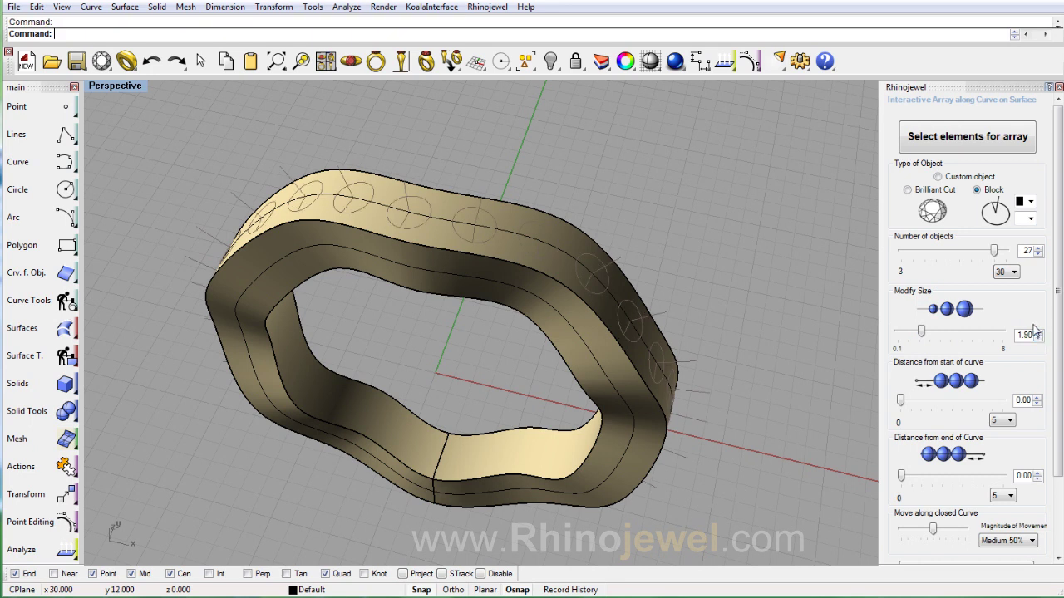
drag(997, 258, 1016, 260)
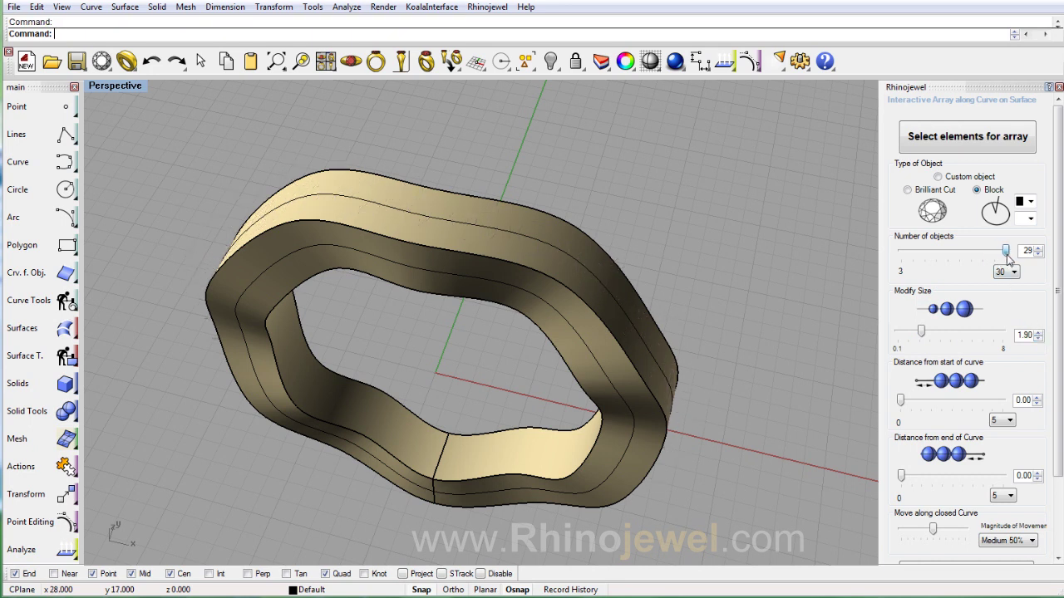
click(1012, 272)
click(998, 291)
drag(956, 258, 968, 255)
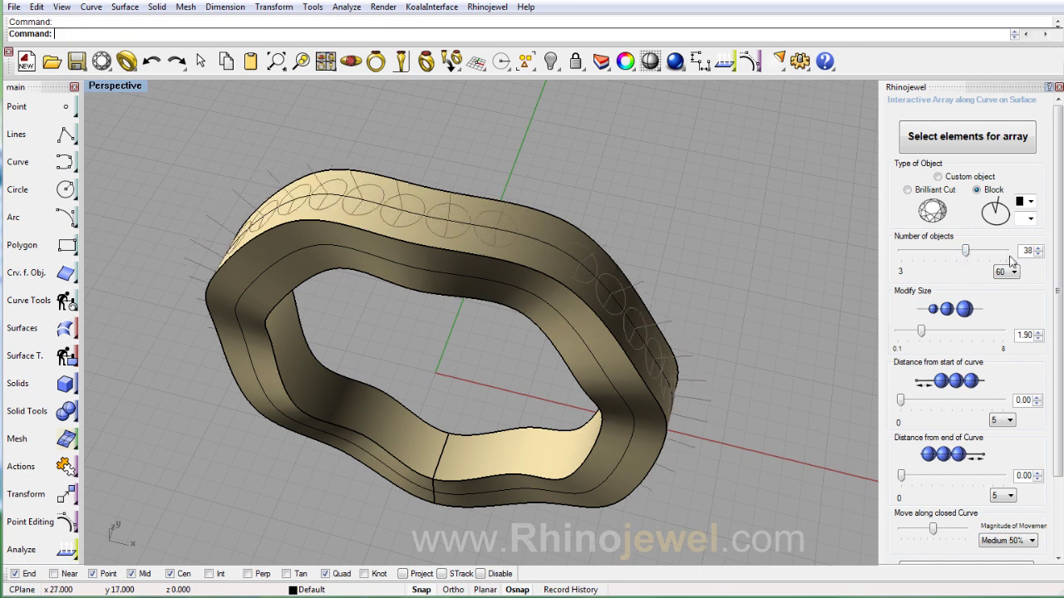
click(1038, 254)
click(1038, 254)
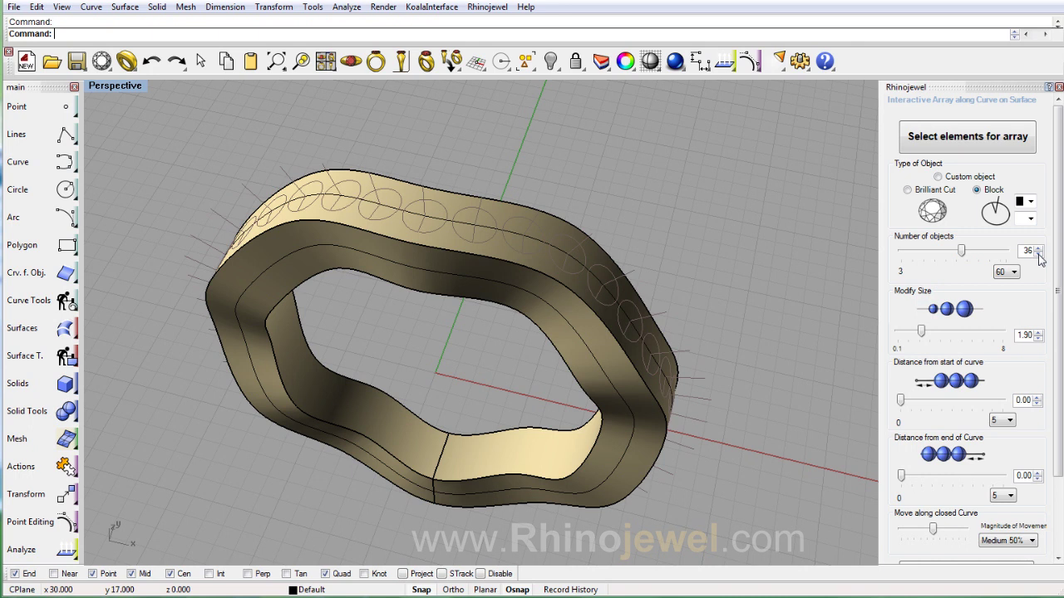
mouse_move(704, 293)
right_down()
mouse_move(736, 301)
mouse_move(713, 285)
mouse_move(751, 293)
mouse_move(647, 303)
right_up()
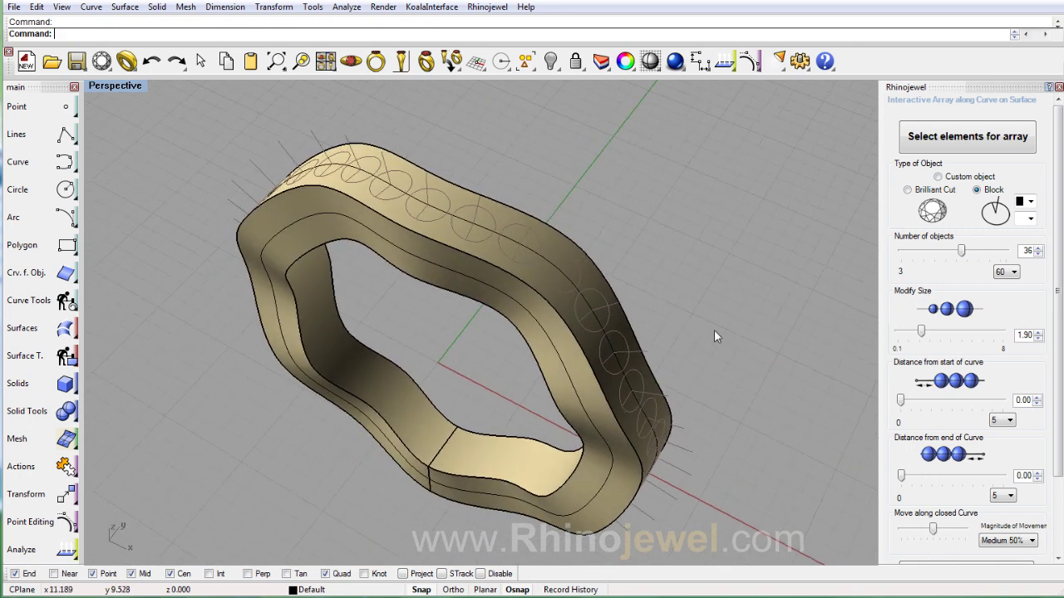
scroll(1049, 324, down, 3)
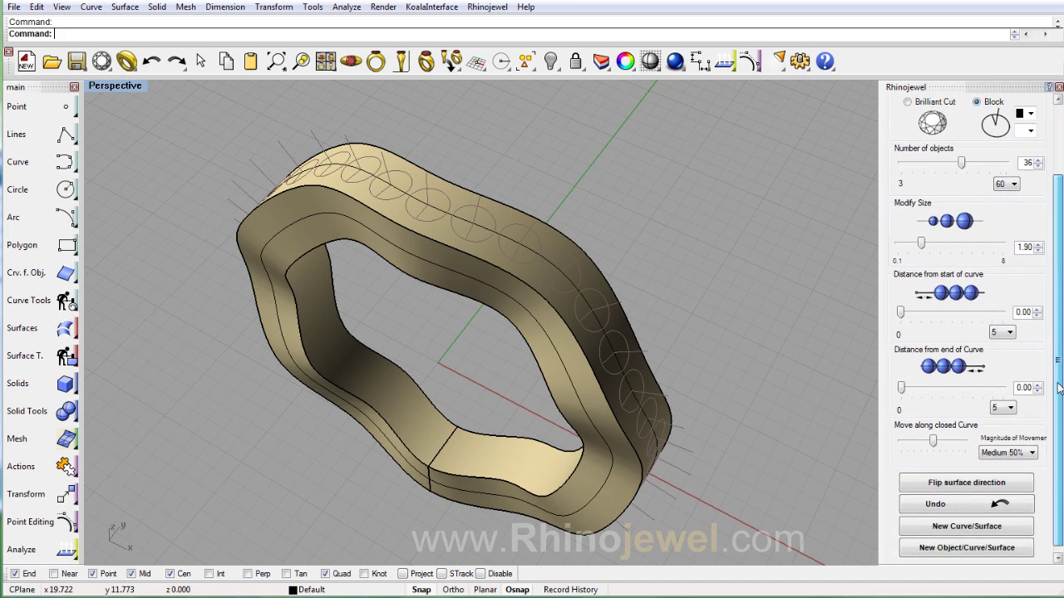
Start a new gem row on the side curve and surface, and cut it to 11 gems
click(993, 522)
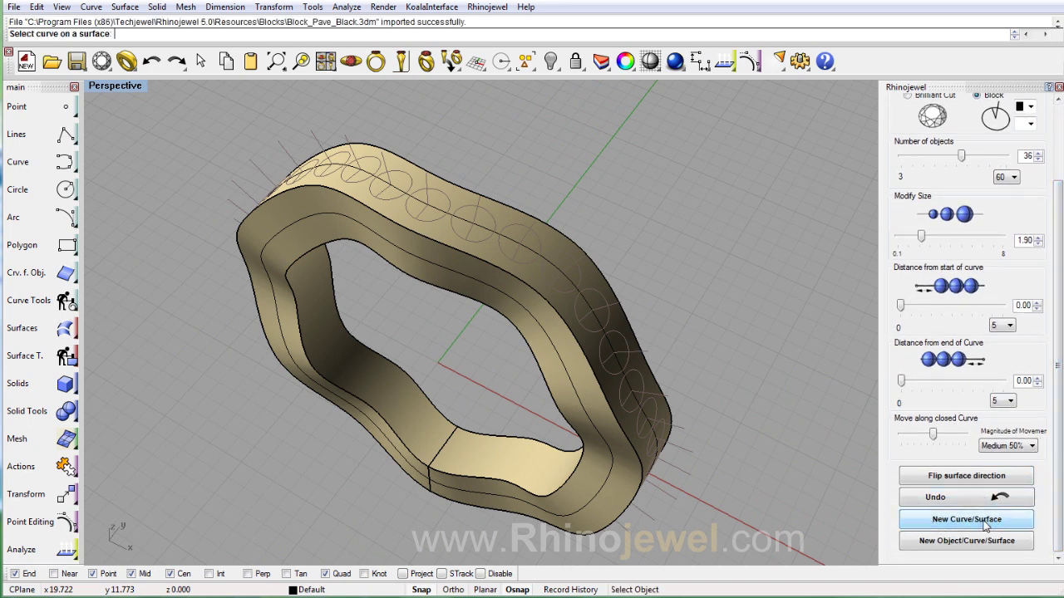
click(476, 283)
click(469, 283)
right_drag(468, 303, 528, 292)
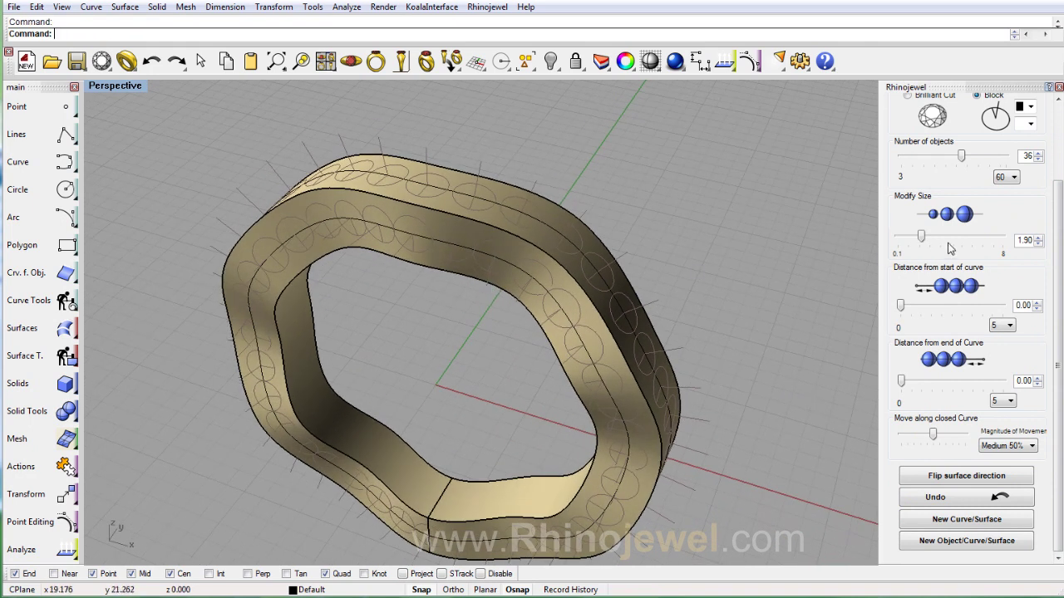
drag(961, 158, 921, 159)
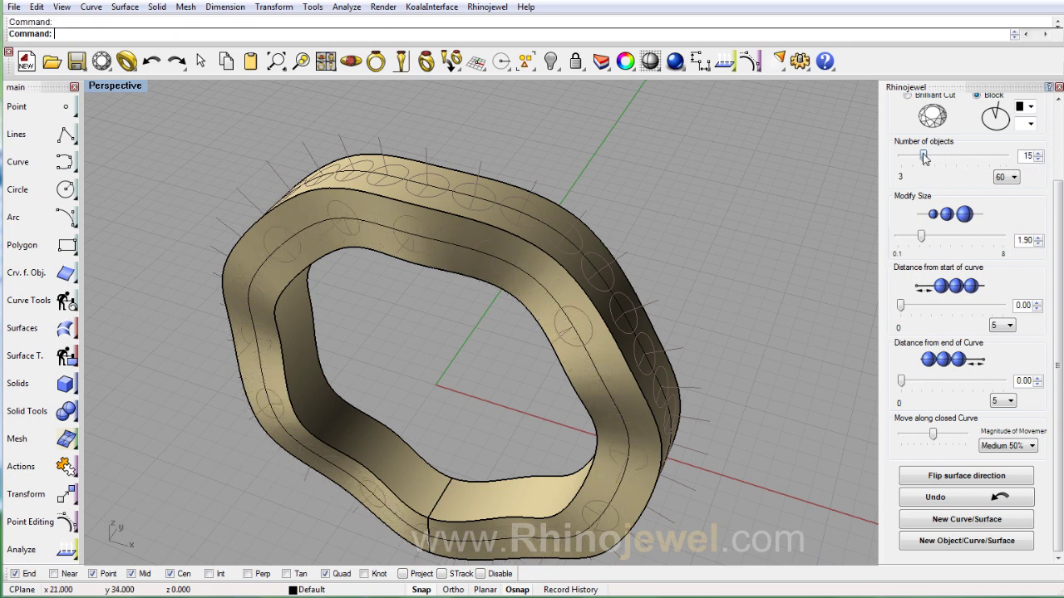
click(1038, 160)
mouse_move(592, 285)
right_down()
mouse_move(665, 253)
mouse_move(274, 274)
right_up()
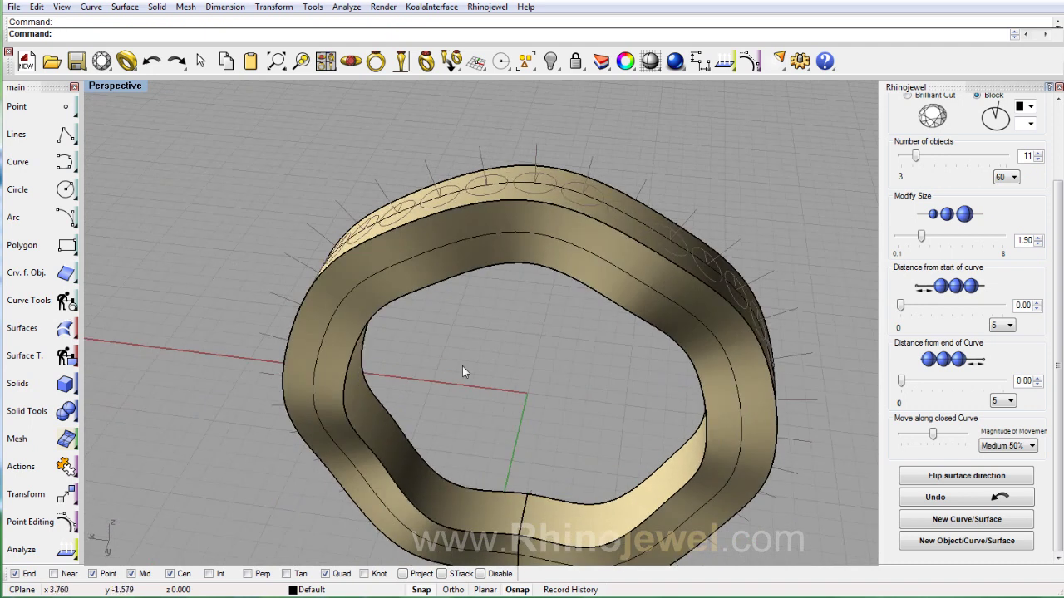
Add a third 11-gem row along the ring's middle curve, then open Insert Pavé and Bead Blocks
click(975, 521)
click(576, 245)
mouse_move(575, 260)
right_down()
mouse_move(532, 304)
mouse_move(497, 277)
right_up()
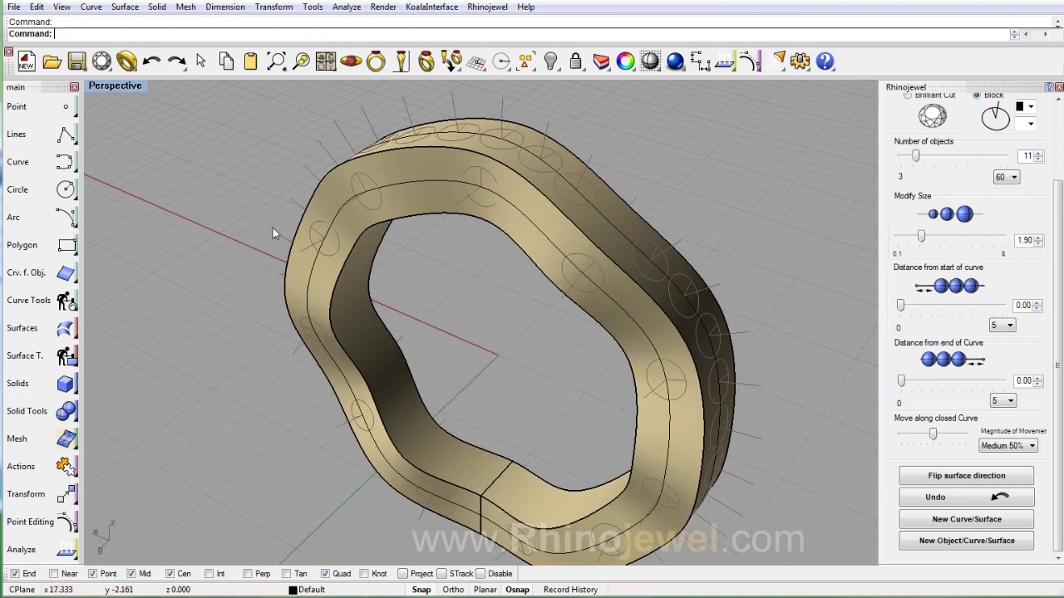
click(102, 61)
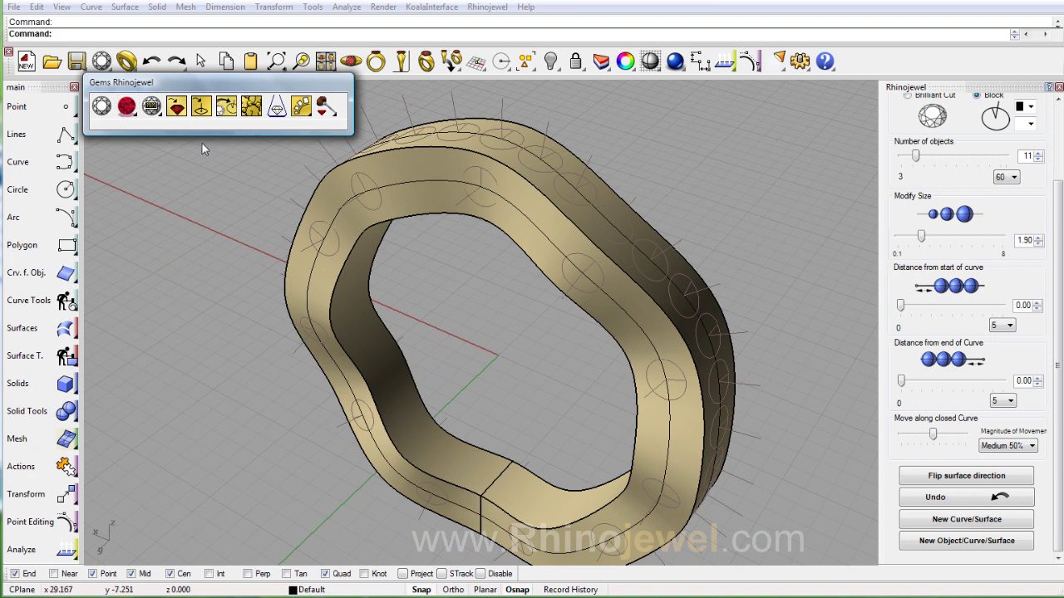
click(201, 108)
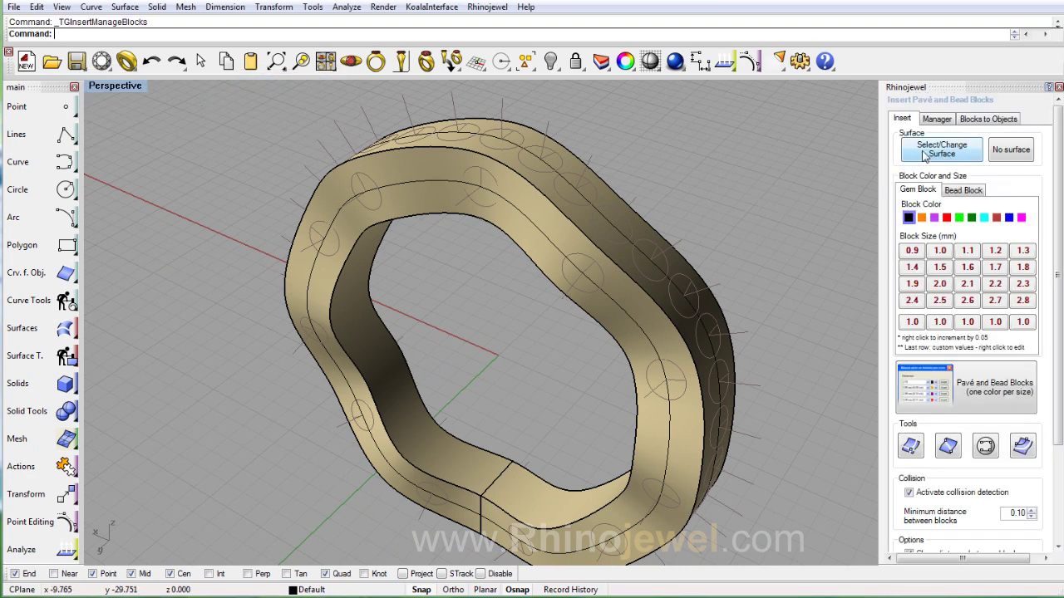
In the Manager, select all gem block instances and update them to gems with drill cutters
click(936, 119)
click(926, 167)
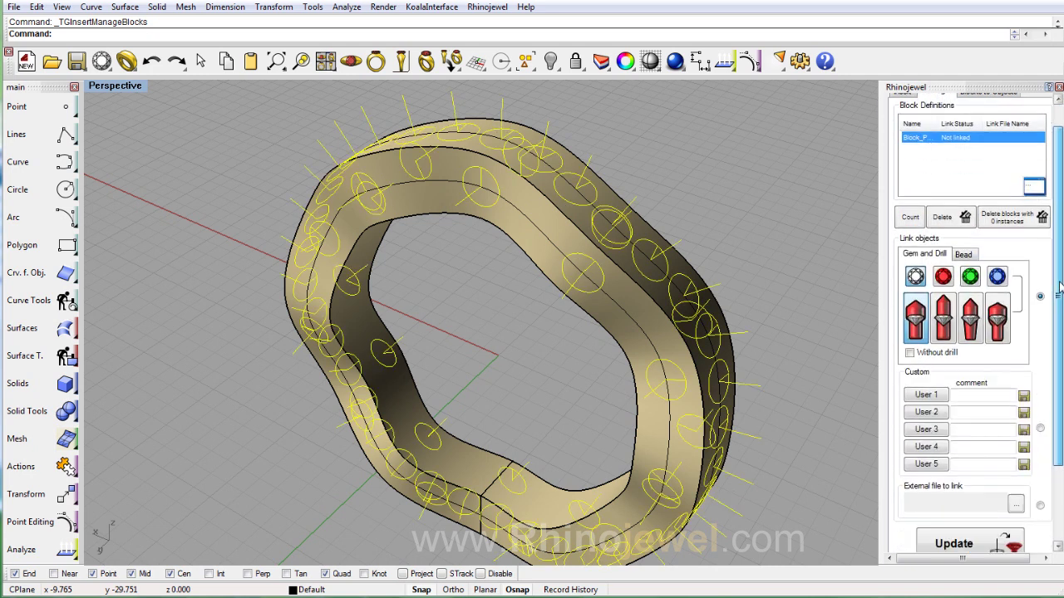
scroll(948, 301, down, 3)
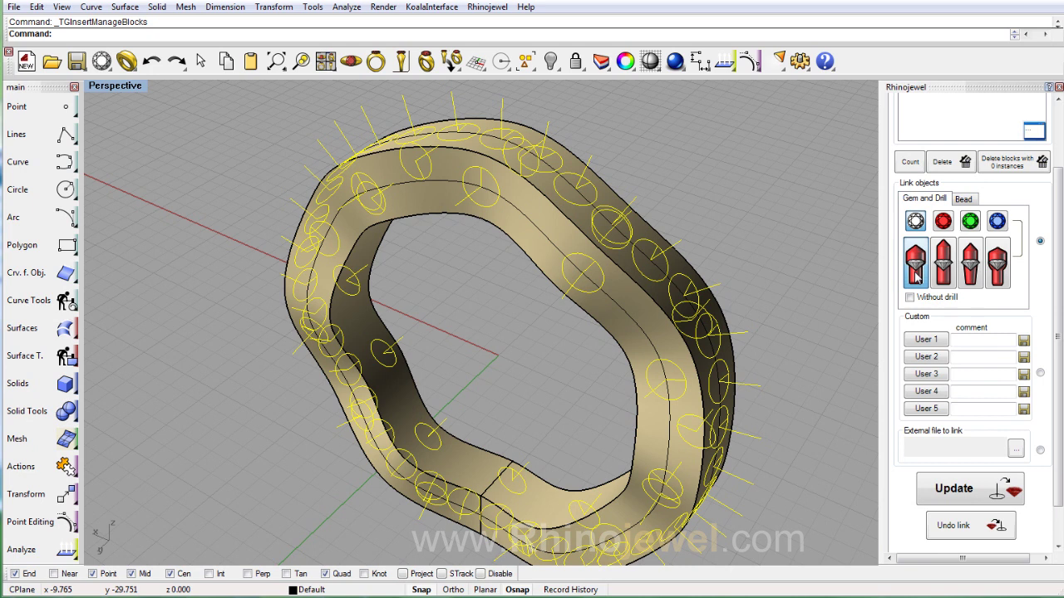
click(955, 485)
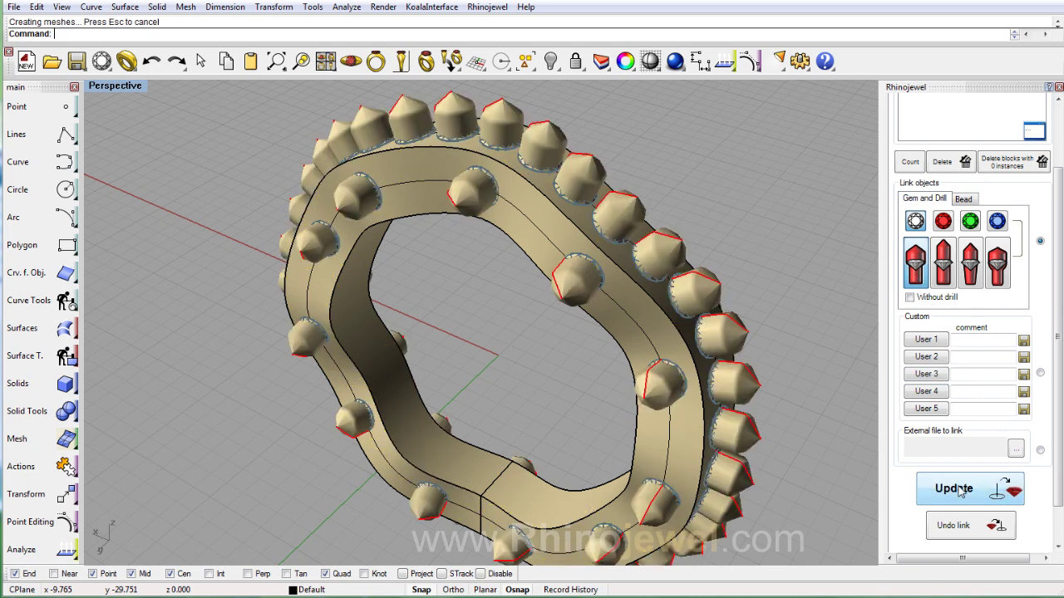
right_drag(542, 328, 557, 361)
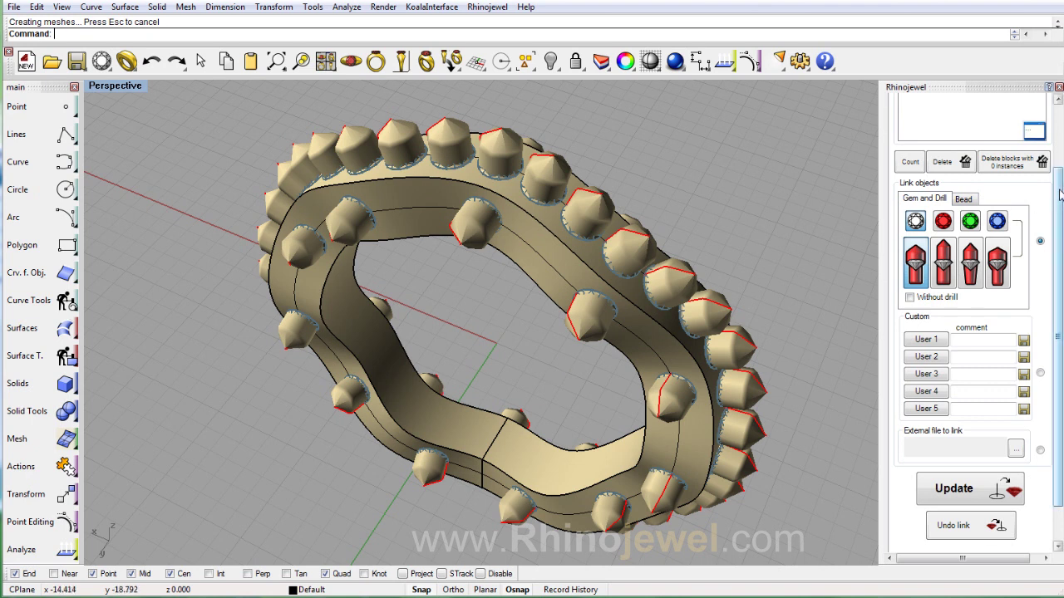
scroll(972, 332, up, 3)
Convert all 113 pavé blocks into ordinary objects
click(1009, 122)
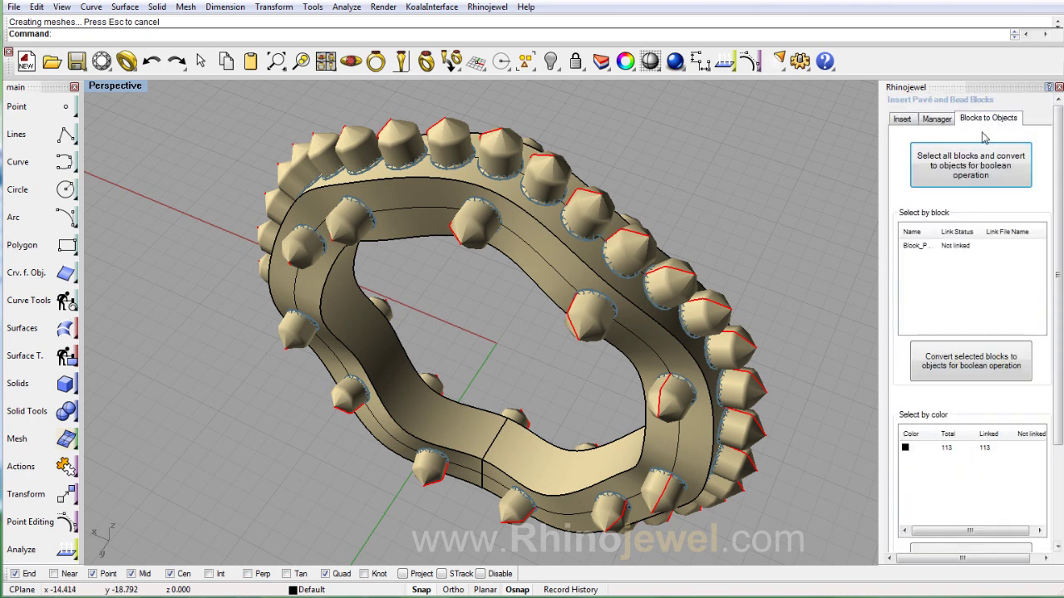
click(968, 166)
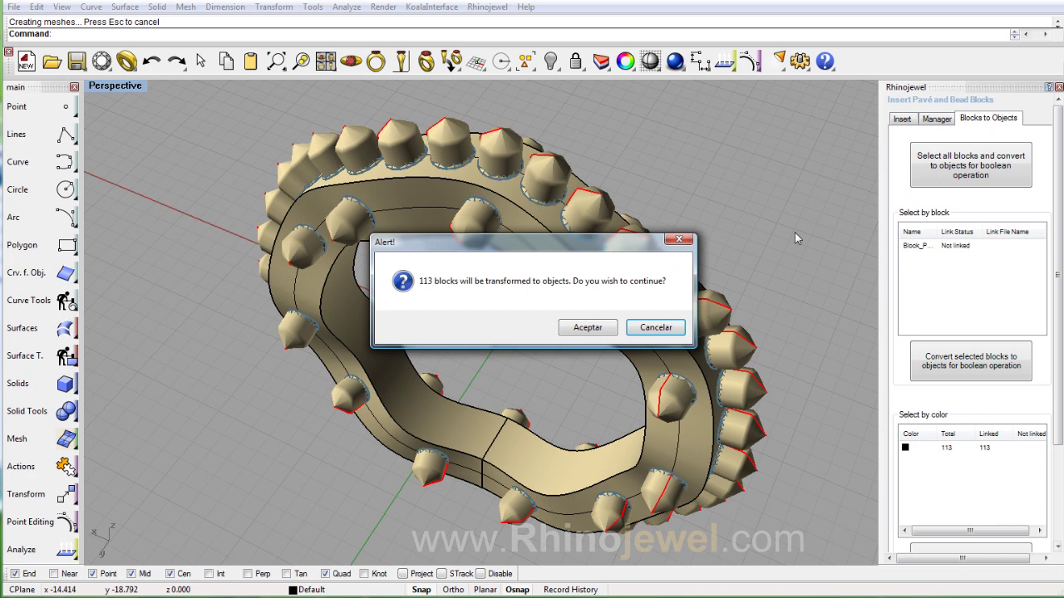
click(604, 328)
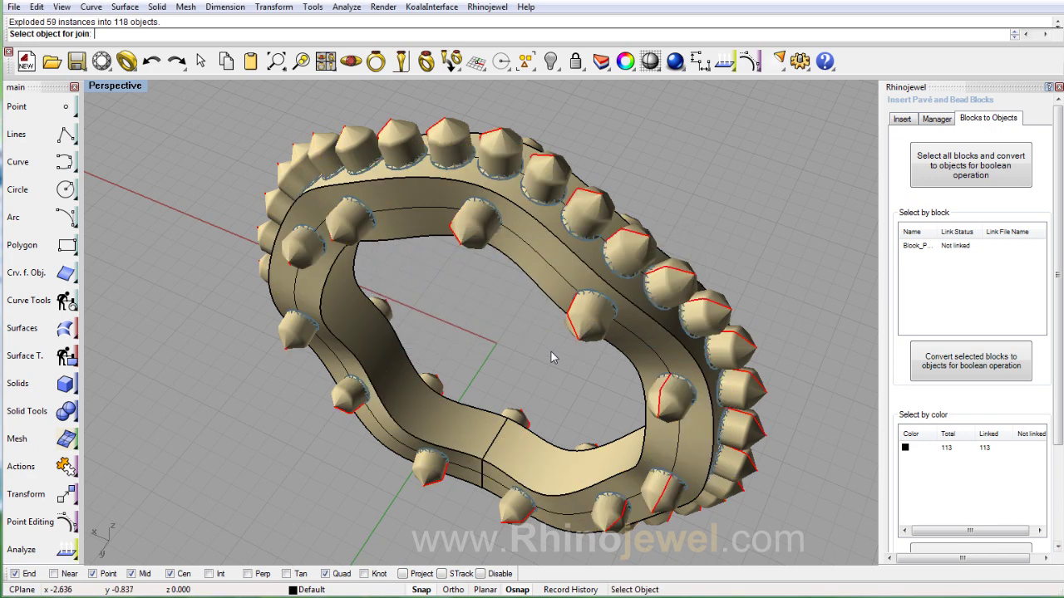
right_drag(605, 263, 602, 141)
Select all 58 cone cutter surfaces by surface type and delete them
click(604, 147)
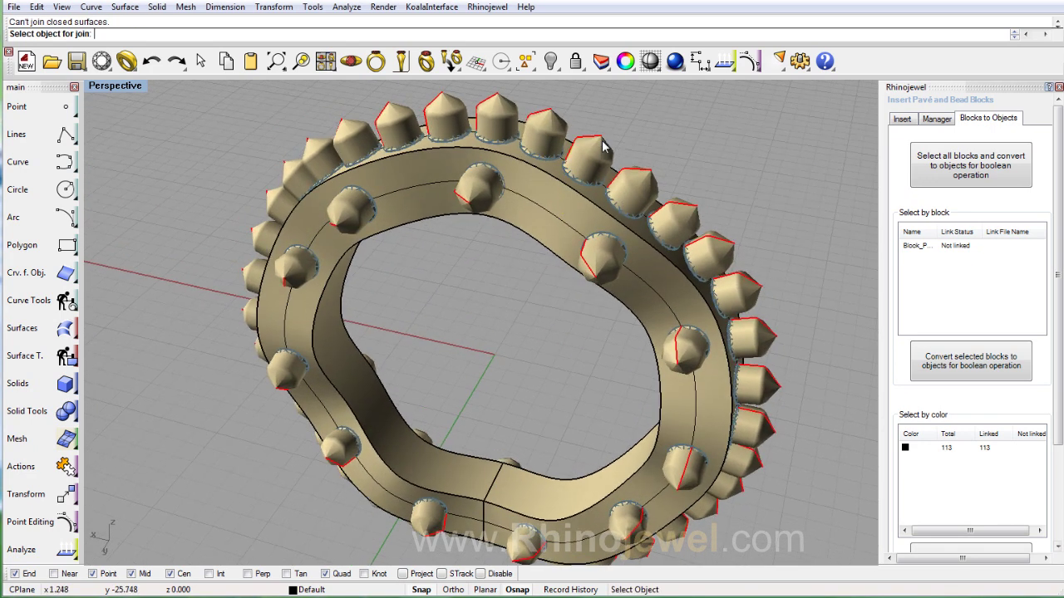
right_click(598, 143)
click(595, 141)
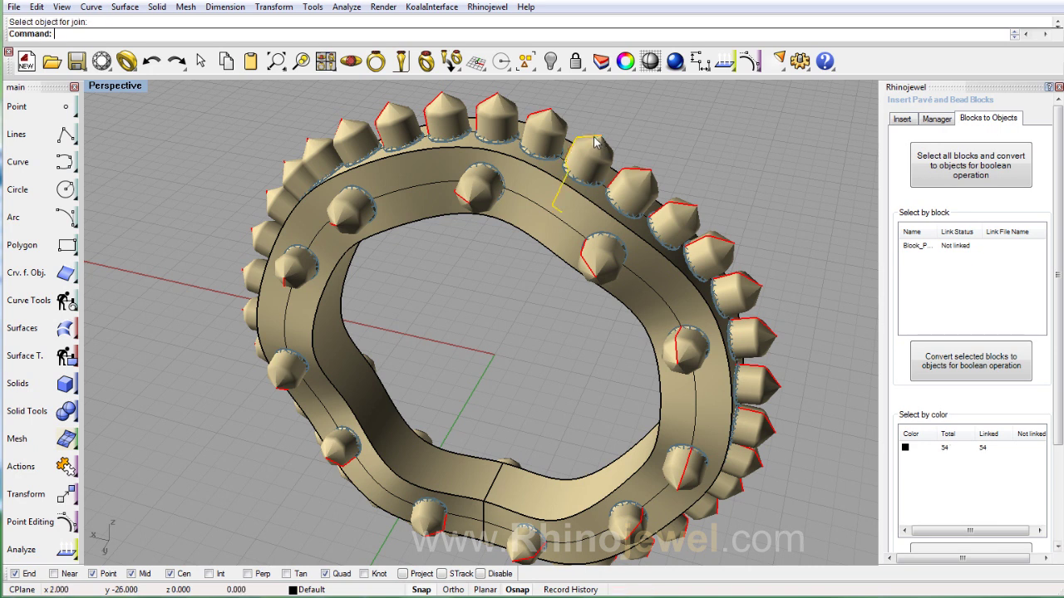
click(525, 61)
click(575, 133)
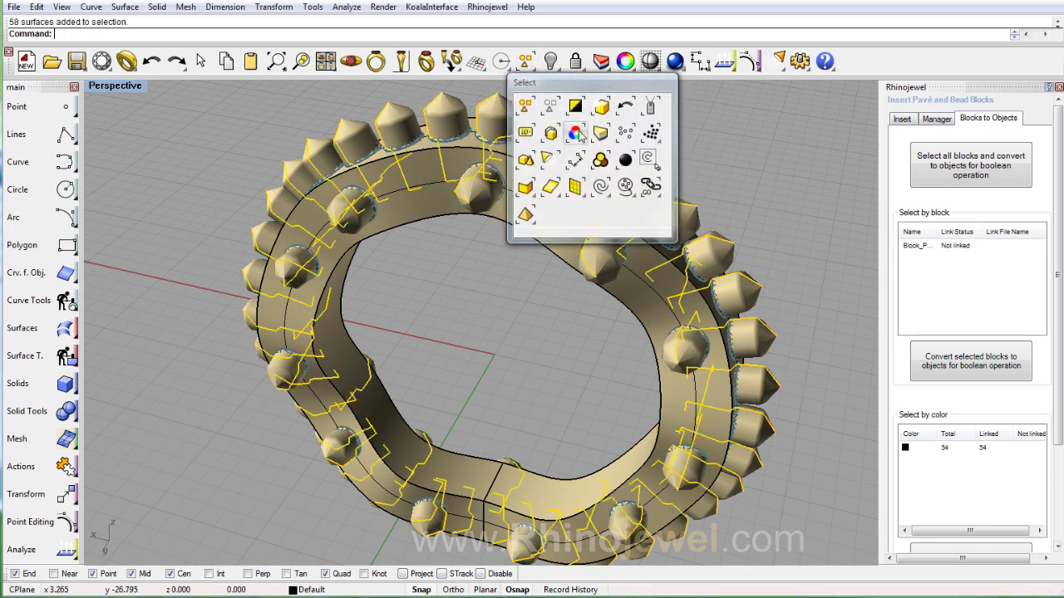
key(Delete)
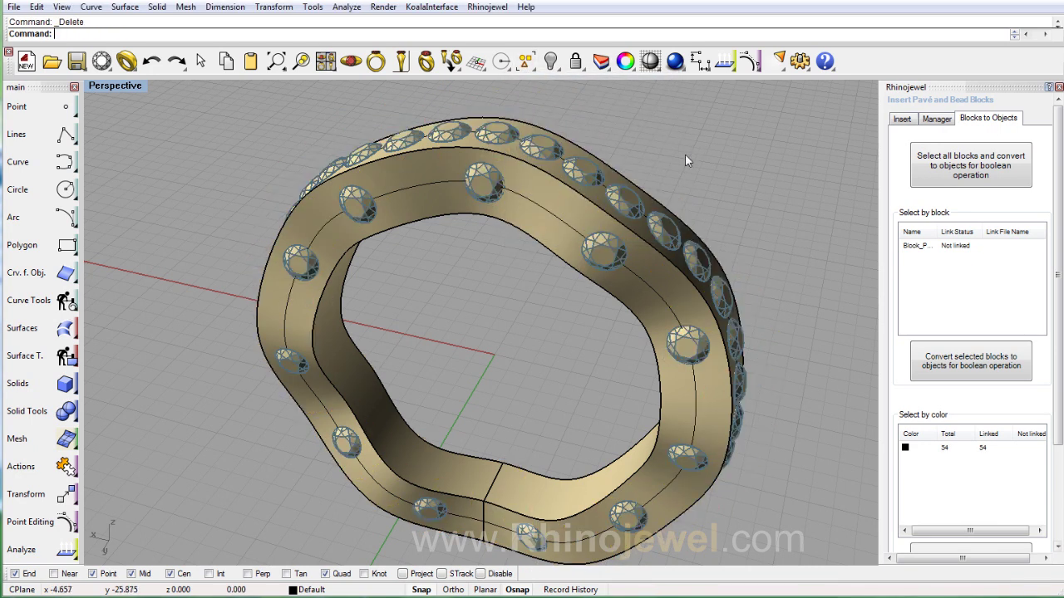
right_drag(685, 153, 673, 185)
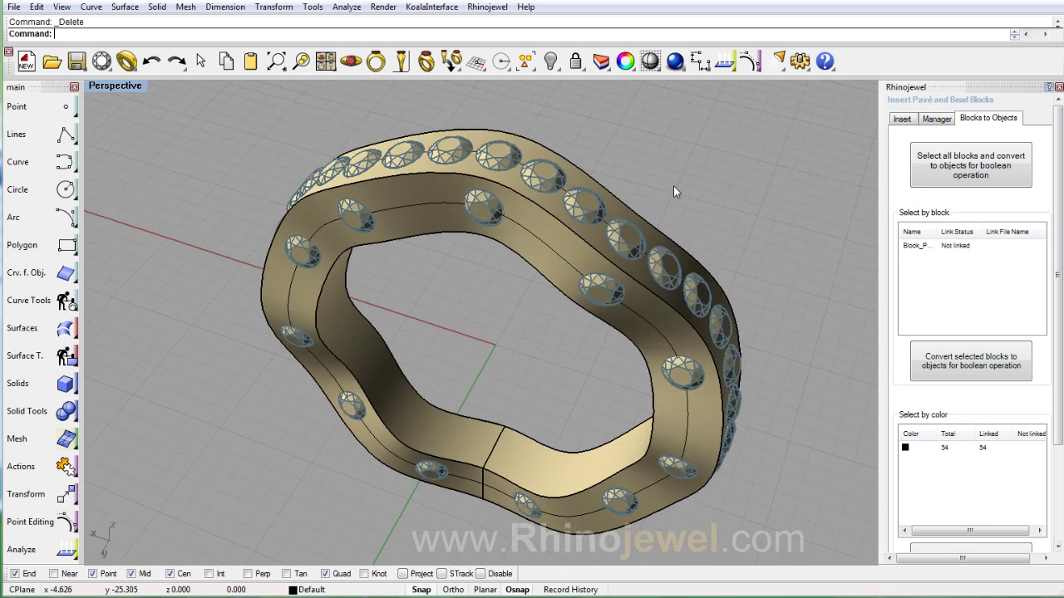
In Brilliant Cut to Block/Drill, select all the gems by colour
click(102, 61)
click(226, 106)
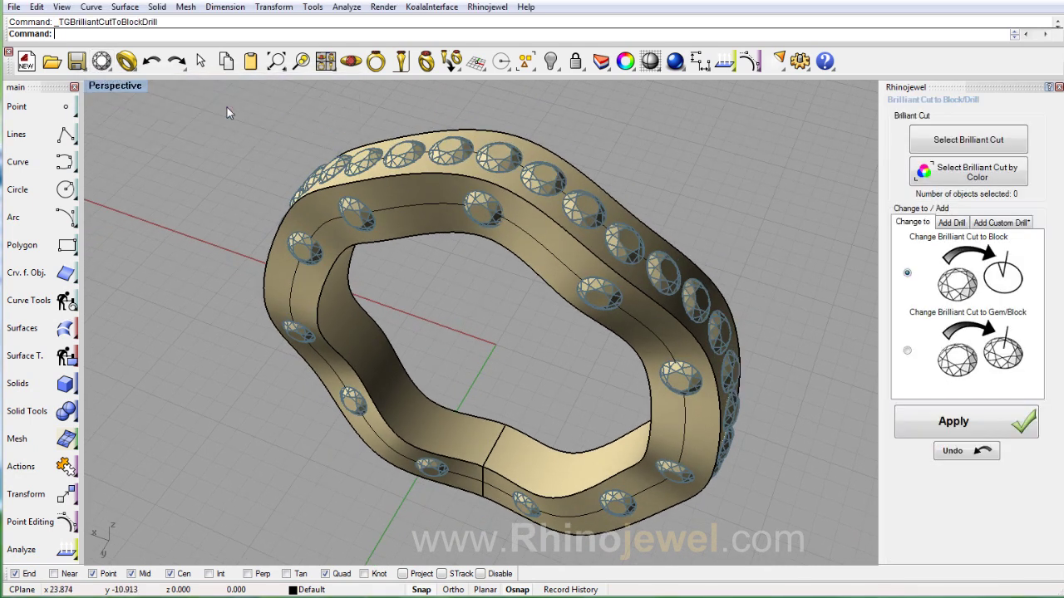
click(954, 174)
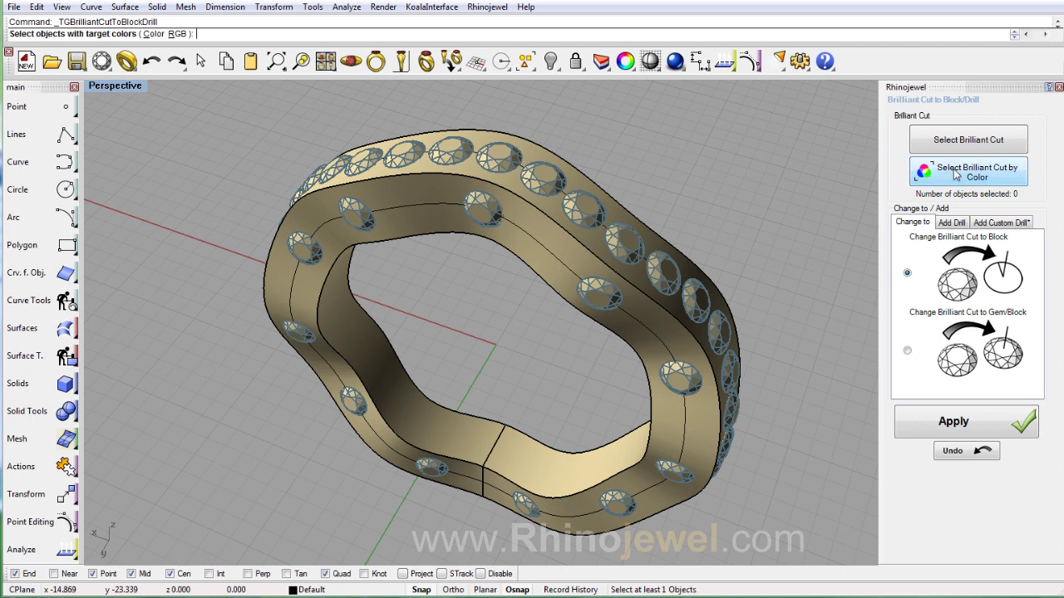
click(641, 262)
key(Return)
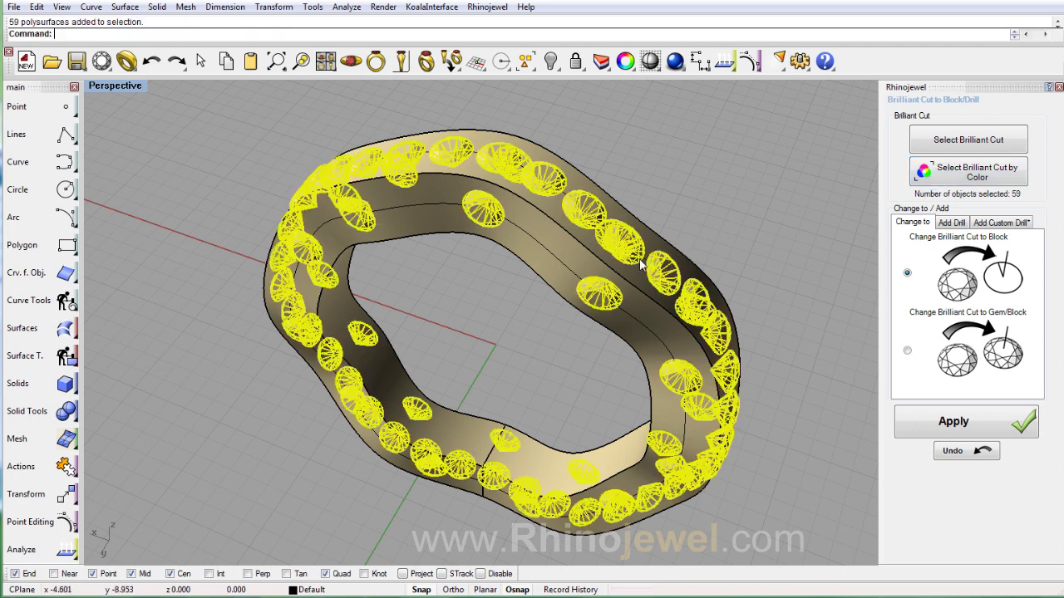
Add rounded drills with 20% reduction to all 59 gems
click(951, 222)
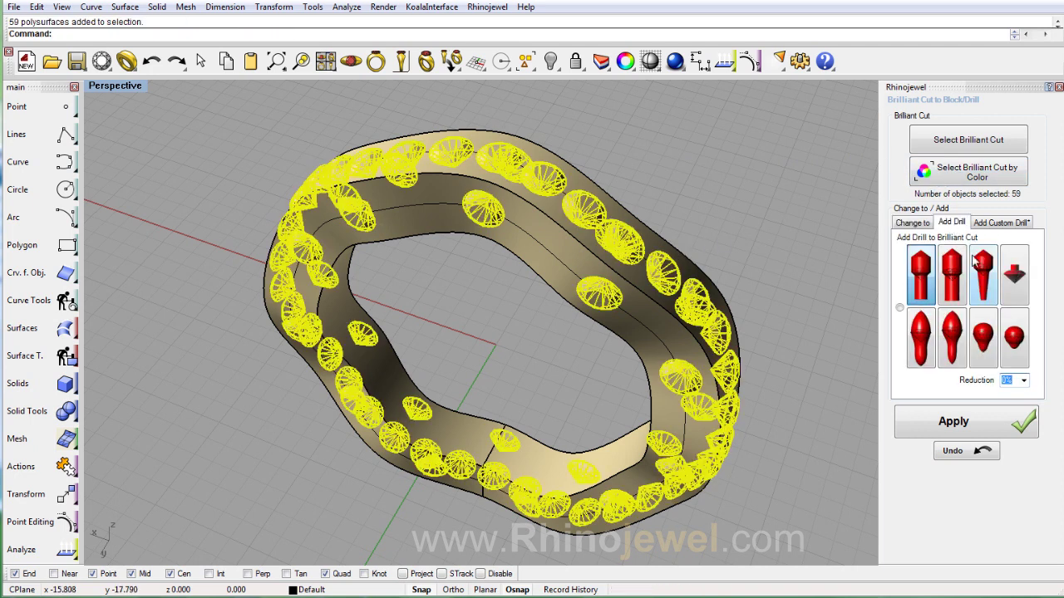
click(981, 333)
click(1016, 381)
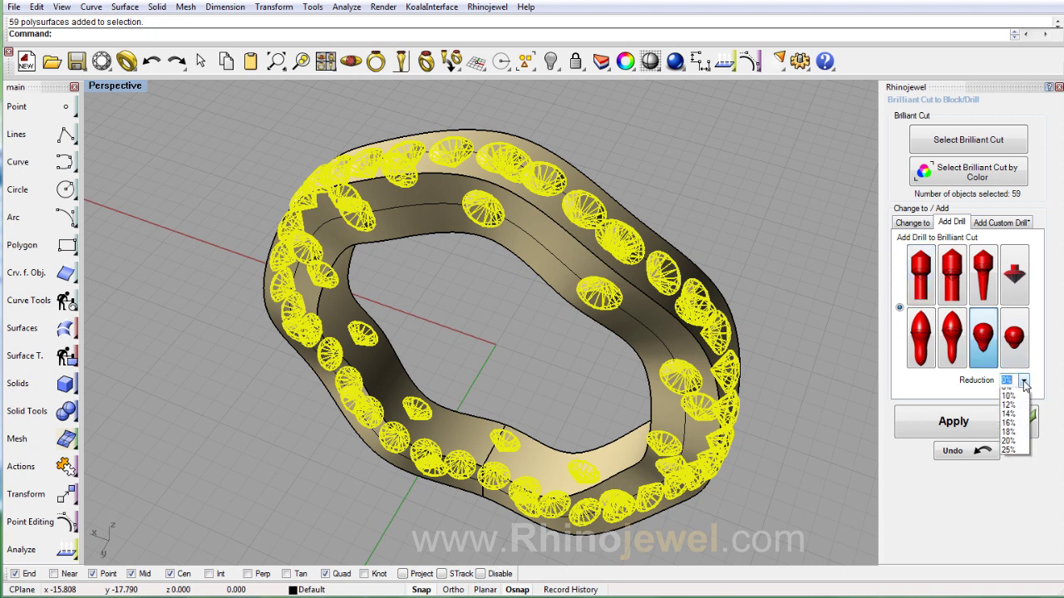
click(1019, 498)
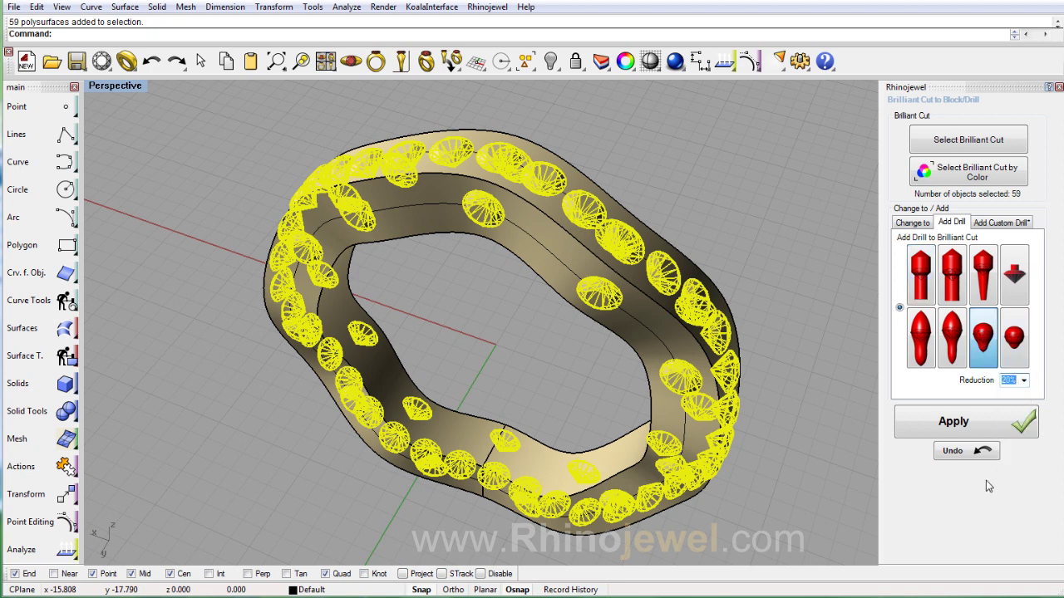
click(956, 429)
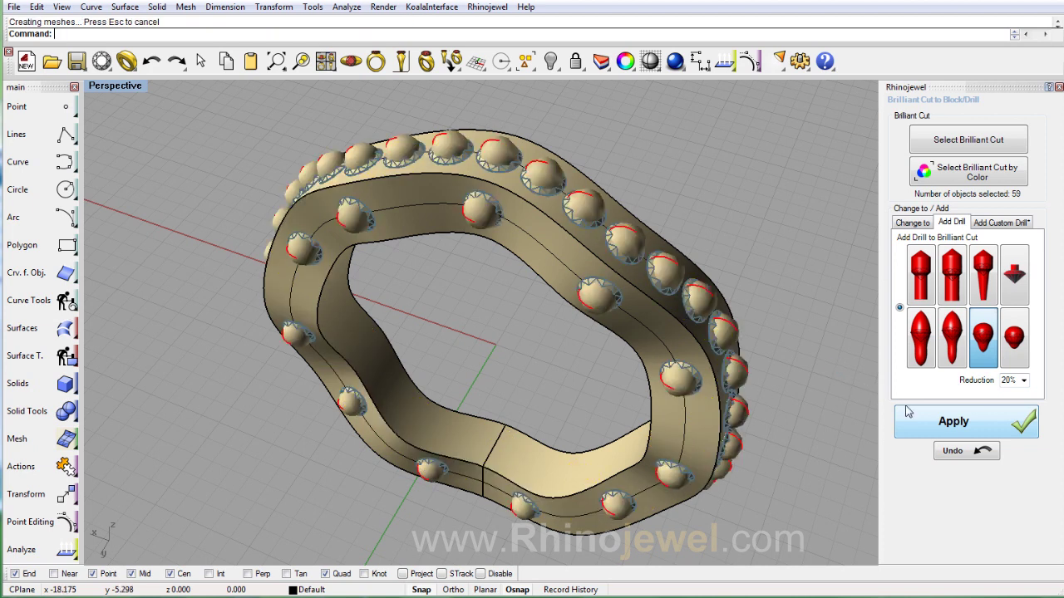
Hide the gem layer so only the ring and drills show
right_drag(787, 371, 665, 334)
mouse_move(600, 281)
right_down()
mouse_move(572, 276)
mouse_move(578, 287)
right_up()
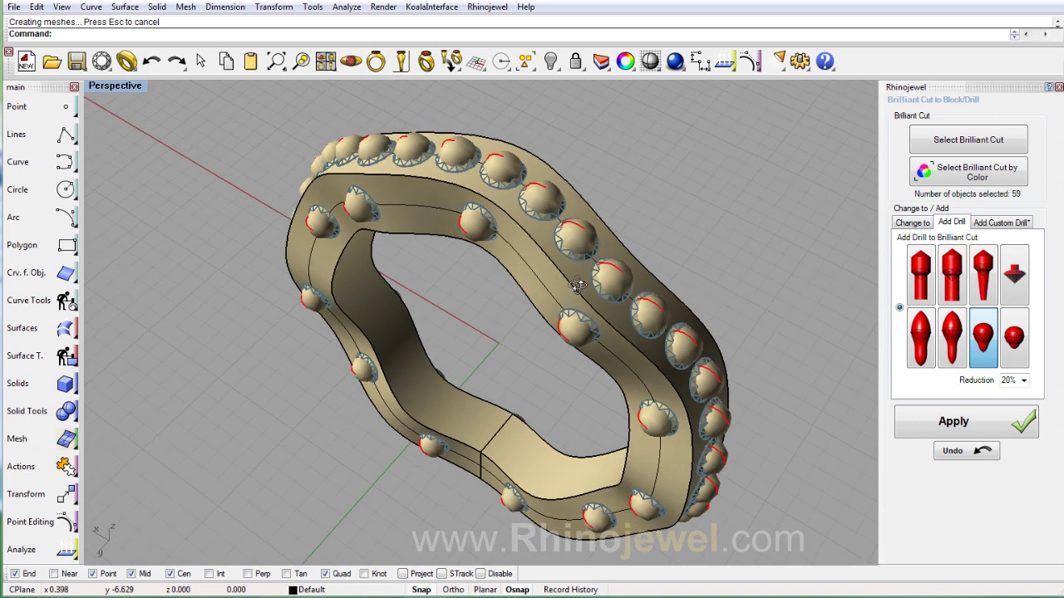
click(301, 589)
click(270, 563)
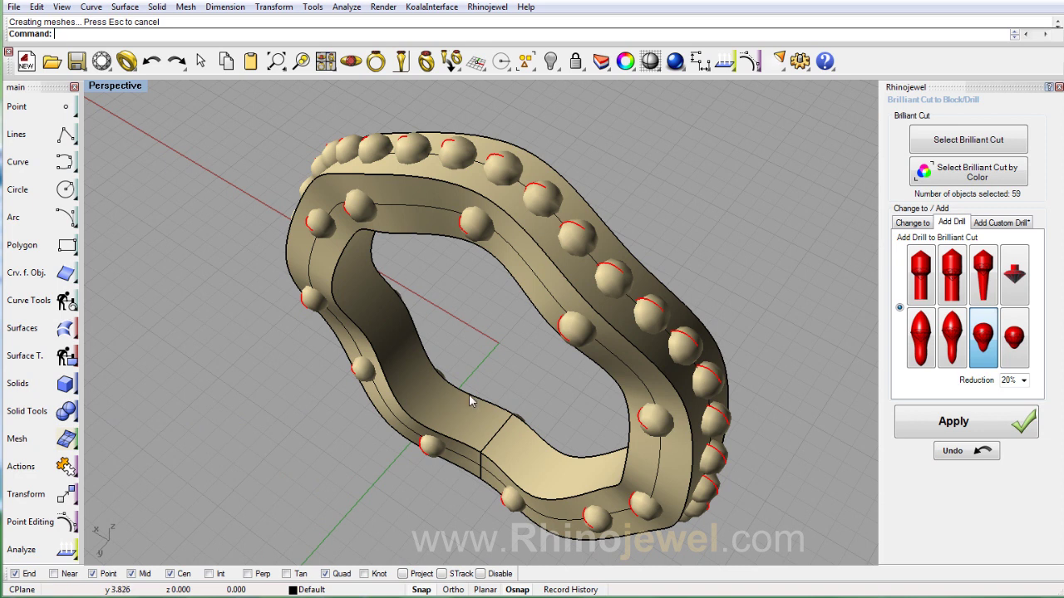
Open Advanced Boolean Operation from the solid tools
click(451, 498)
middle_click(455, 475)
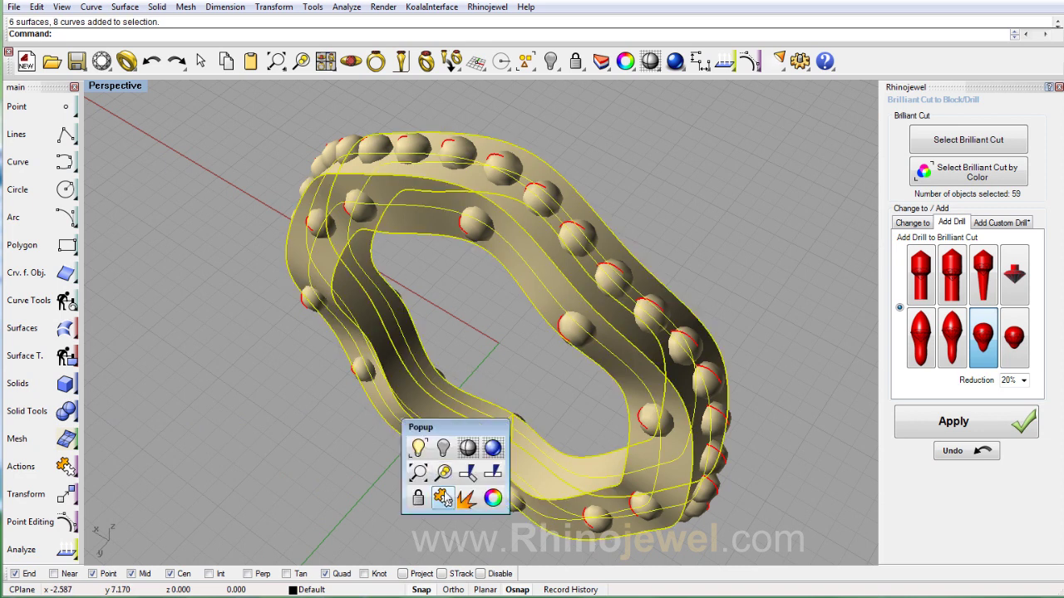
click(443, 498)
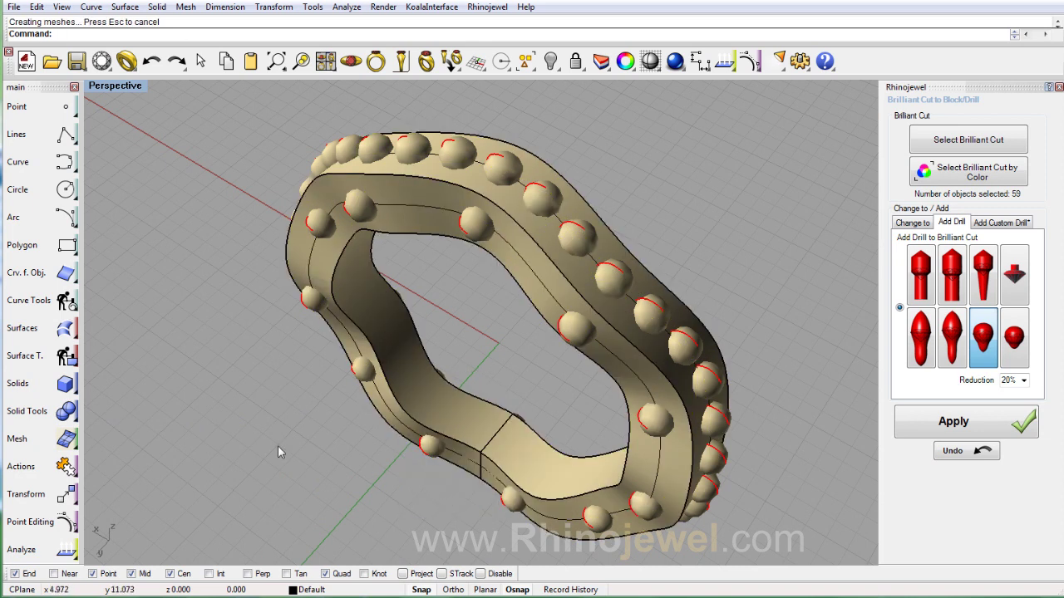
click(72, 471)
click(73, 416)
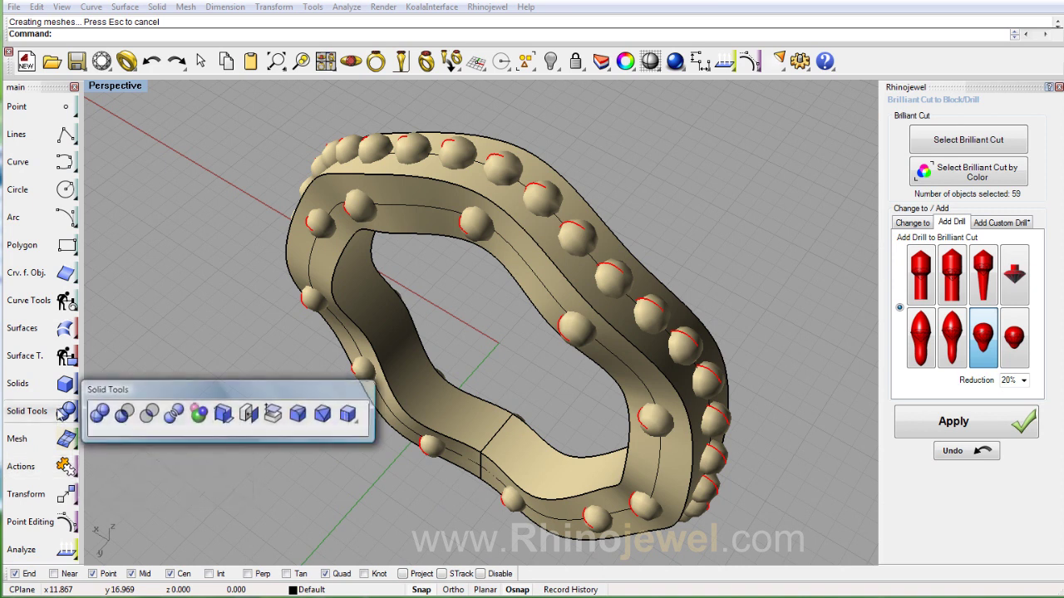
click(200, 415)
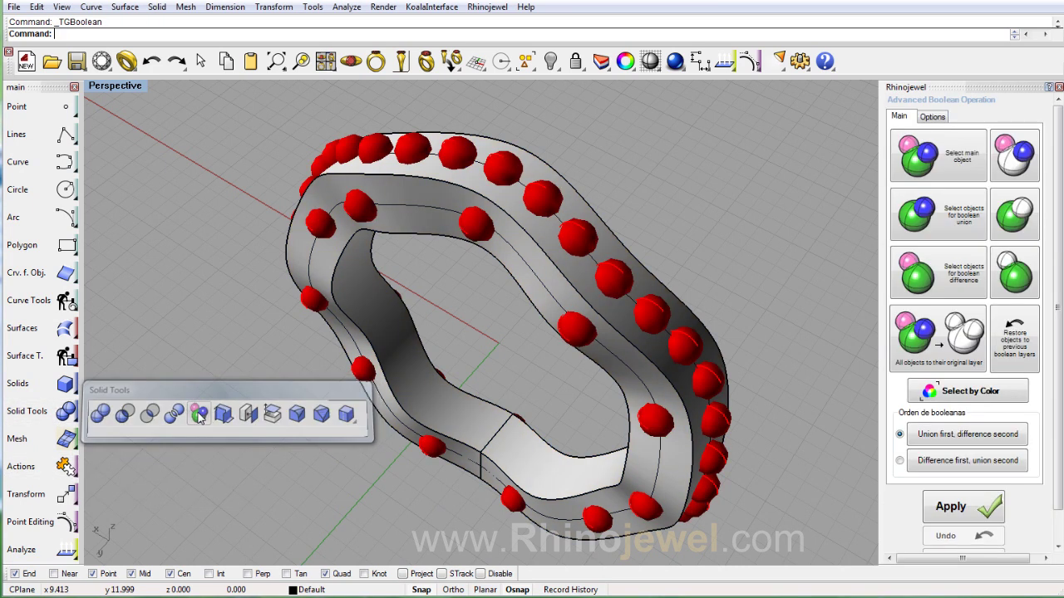
Set the ring as main object and boolean-subtract all 59 drill spheres from it
click(920, 168)
click(521, 283)
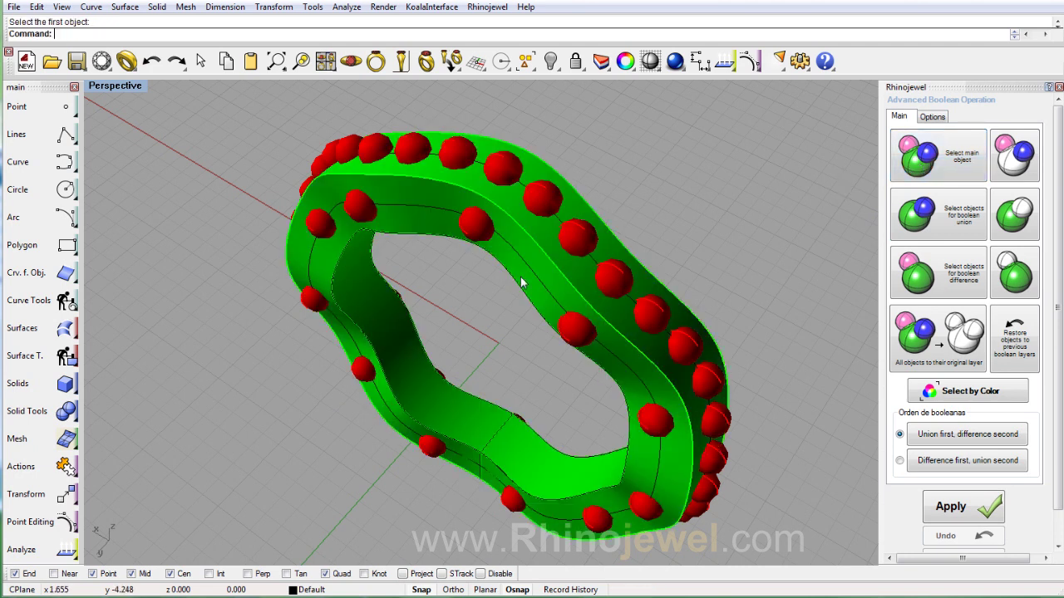
click(911, 271)
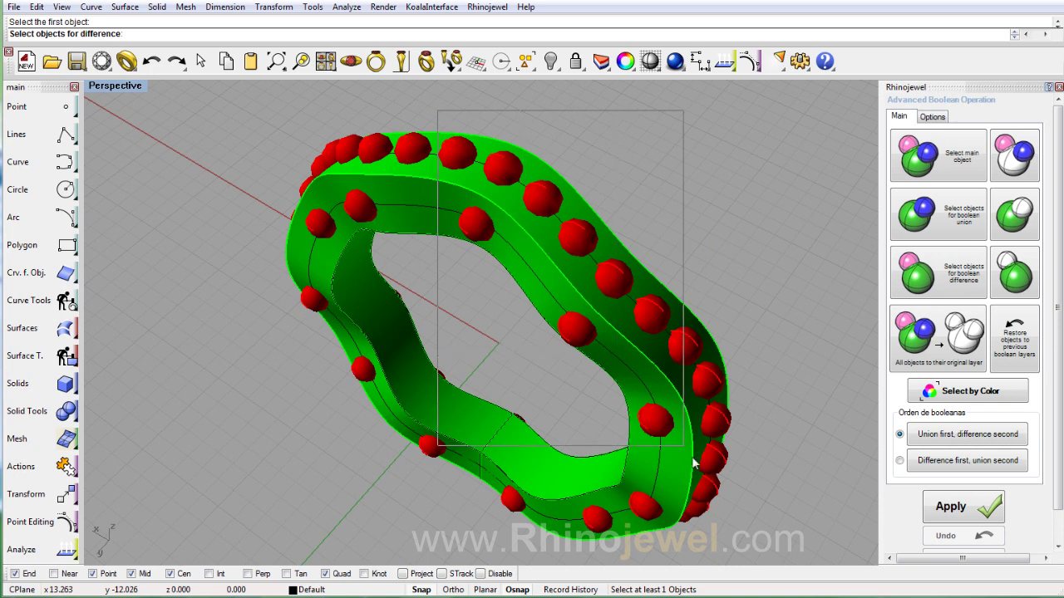
drag(479, 174, 773, 565)
drag(259, 117, 509, 532)
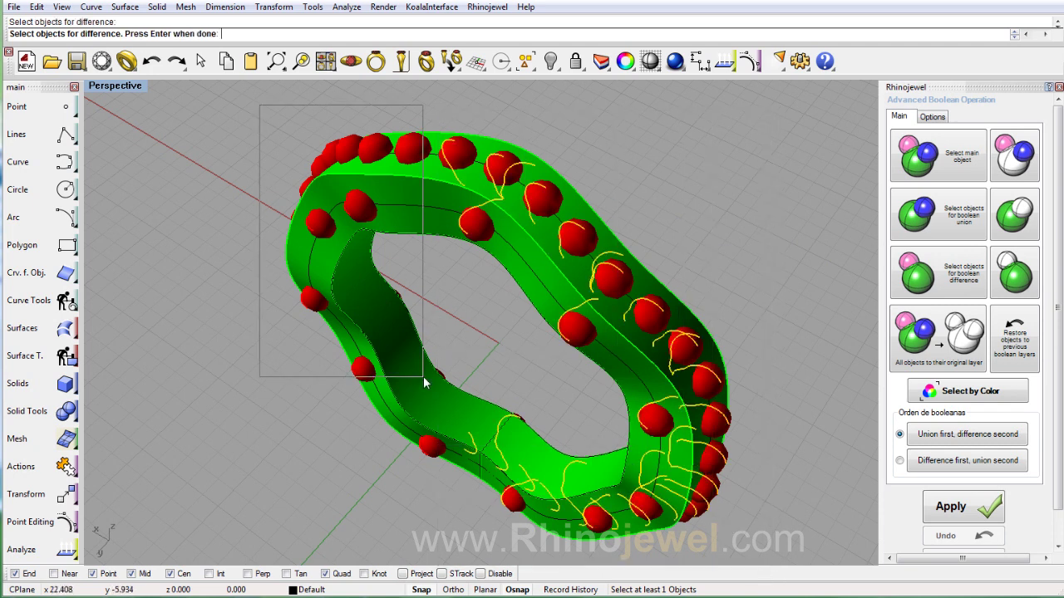
key(Return)
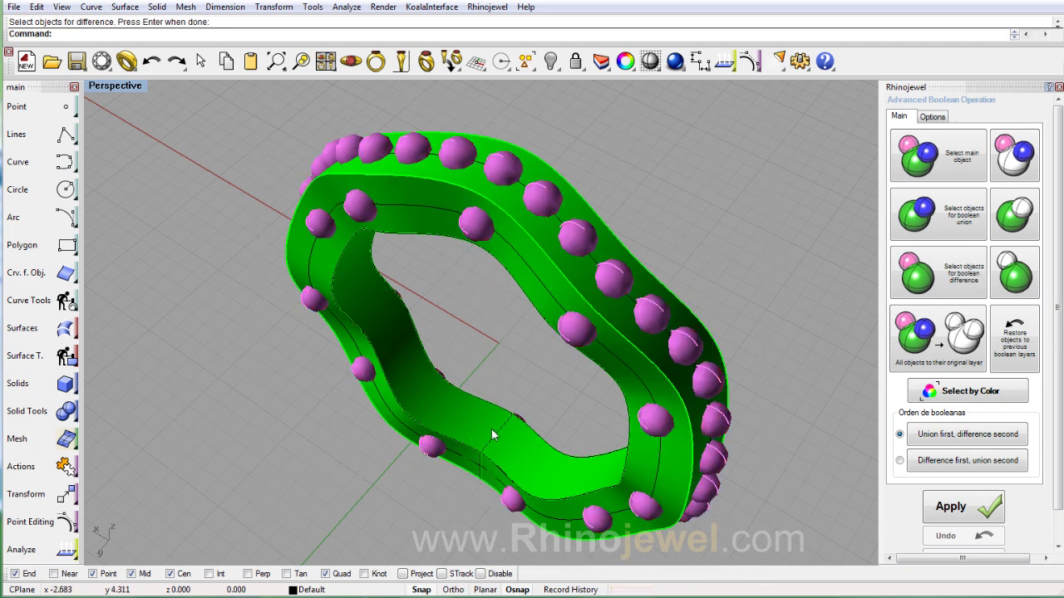
right_drag(492, 435, 536, 420)
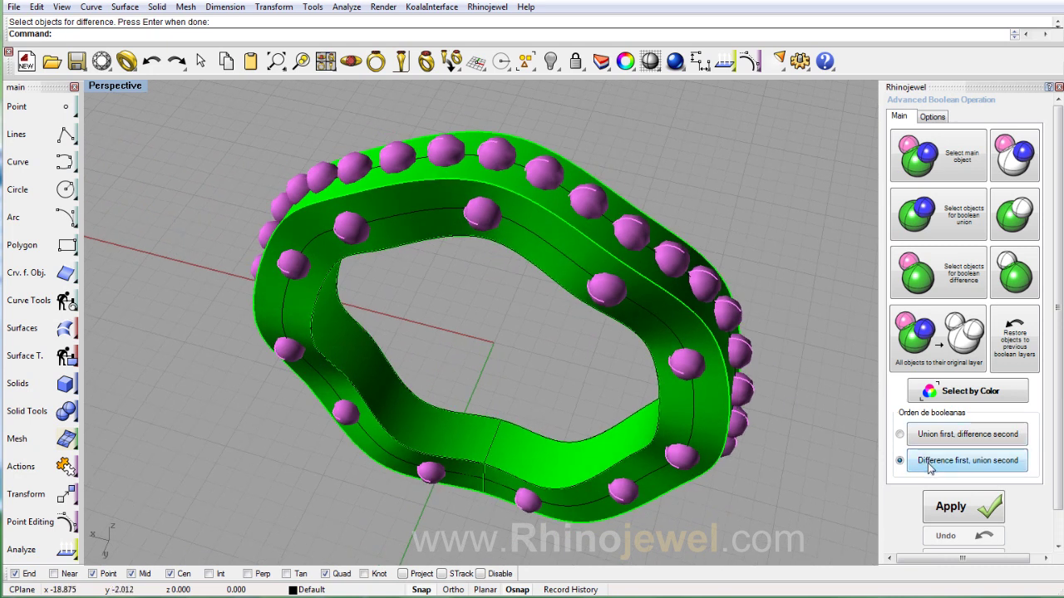
click(949, 508)
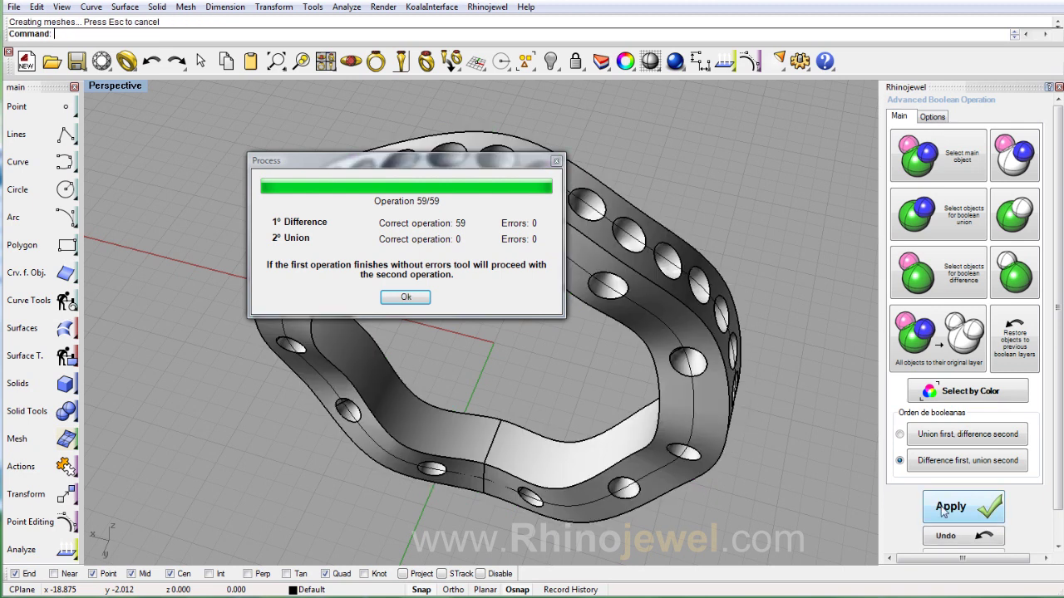
Dismiss the boolean results report
click(405, 297)
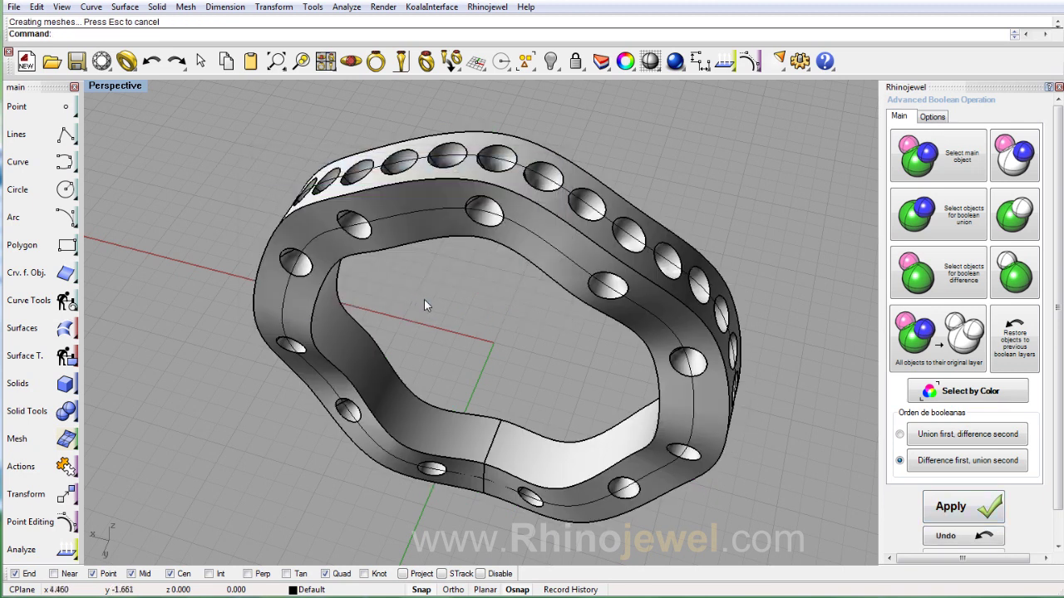